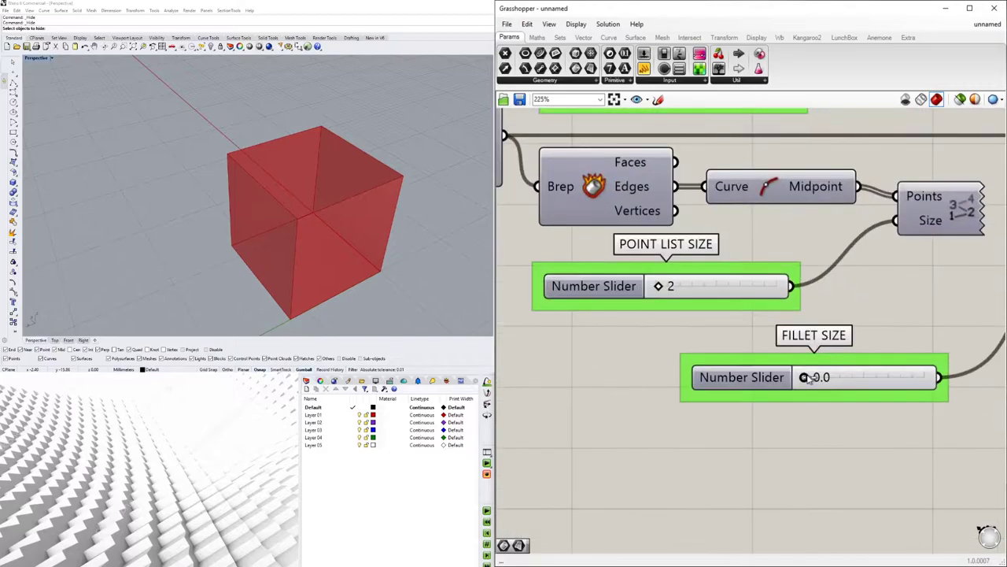
- Set the fillet size slider to 2.9 to round the box edges
drag(809, 379, 849, 378)
scroll(604, 344, down, 5)
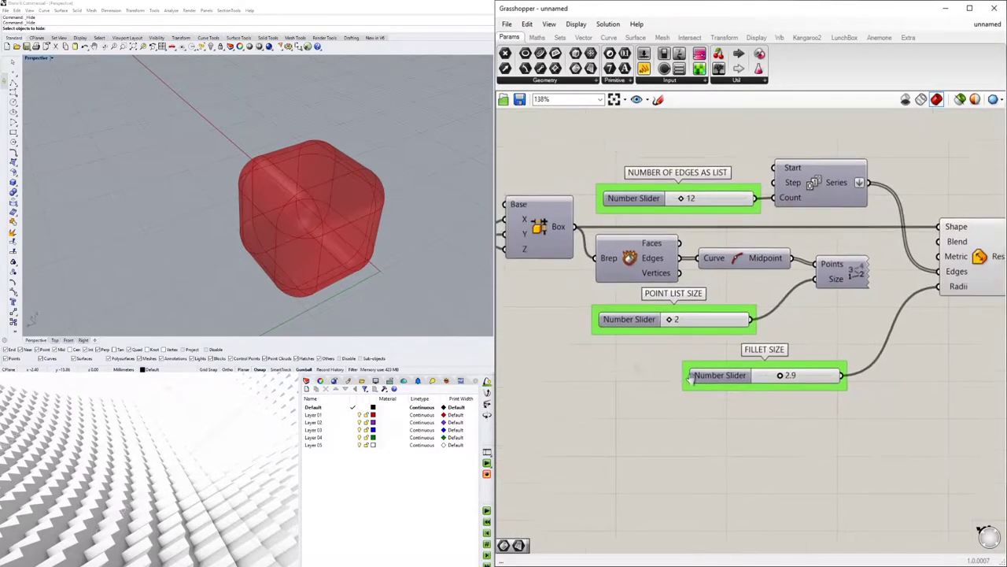
scroll(543, 302, up, 3)
scroll(543, 303, up, 3)
drag(634, 295, 632, 295)
scroll(684, 346, down, 3)
right_drag(830, 381, 540, 388)
- Set the number-of-edges slider to 8 and view the partly filleted box from a lower angle
scroll(567, 268, up, 5)
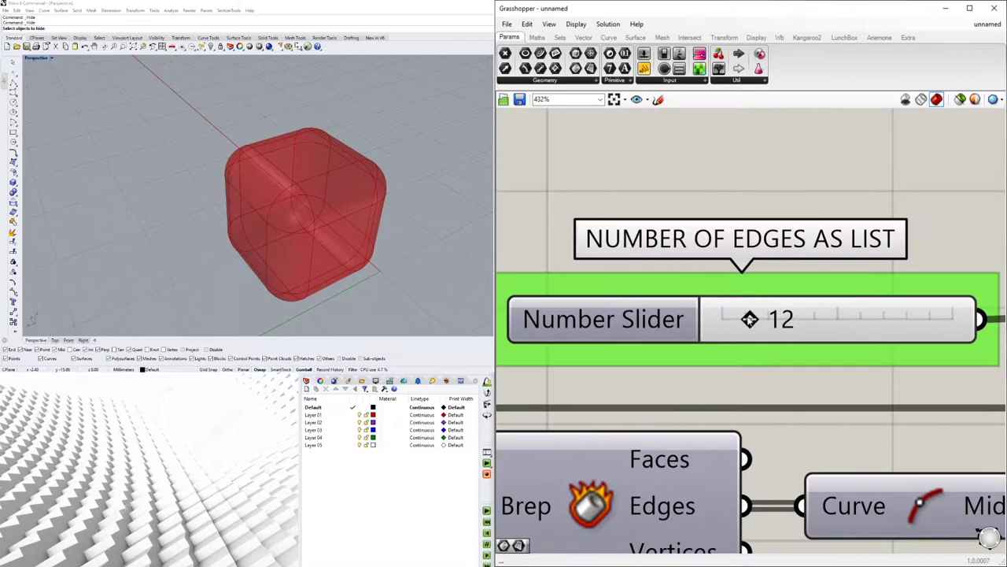
drag(749, 318, 740, 318)
right_drag(314, 250, 385, 196)
scroll(807, 246, down, 5)
mouse_move(811, 284)
right_down()
mouse_move(746, 283)
mouse_move(810, 282)
right_up()
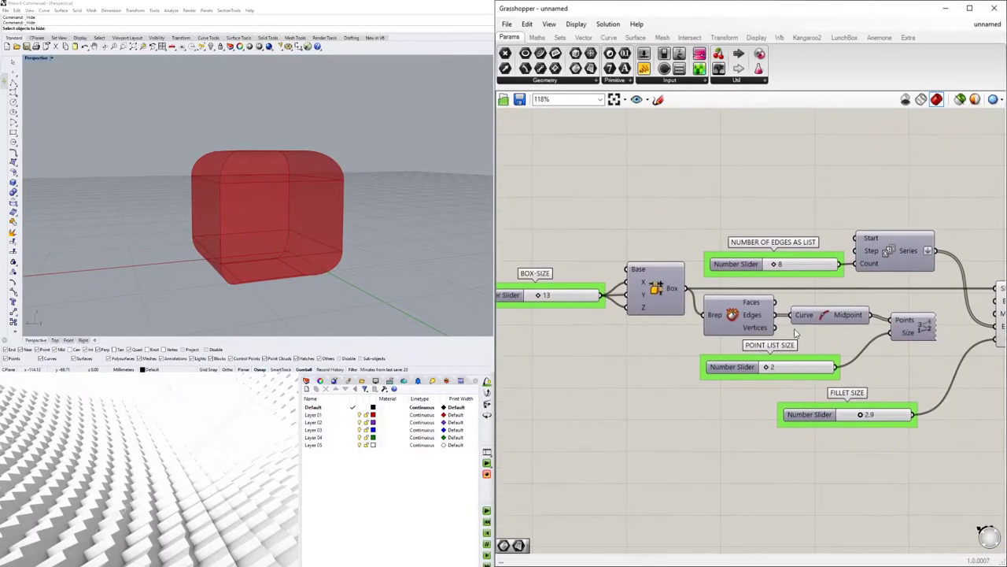
- Examine the fillet size input and highlight the Fillet Edge component's result on the box in the viewport
scroll(770, 357, up, 3)
right_drag(885, 395, 661, 323)
scroll(740, 389, up, 2)
mouse_move(711, 399)
mouse_down()
mouse_move(759, 402)
mouse_move(713, 400)
mouse_up()
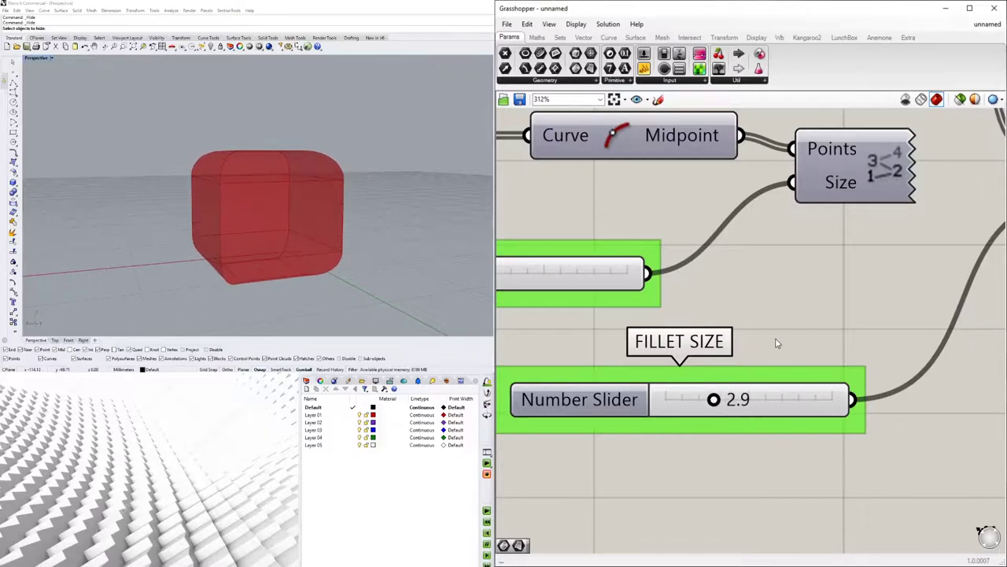
scroll(776, 352, down, 5)
scroll(823, 371, down, 1)
click(926, 328)
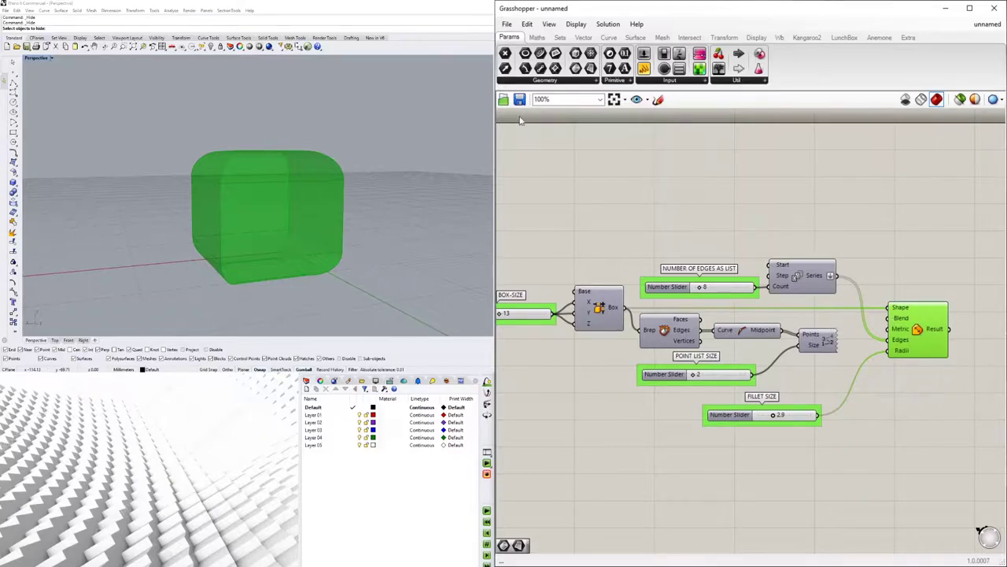
right_drag(346, 156, 232, 133)
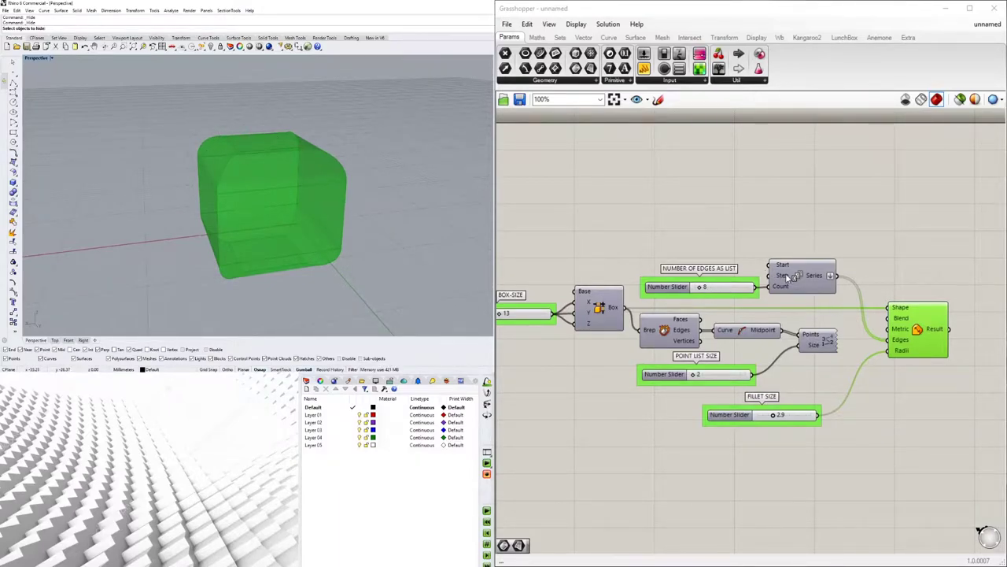
- Set the number-of-edges slider to 12 and view the filleted box from another angle
double_click(708, 288)
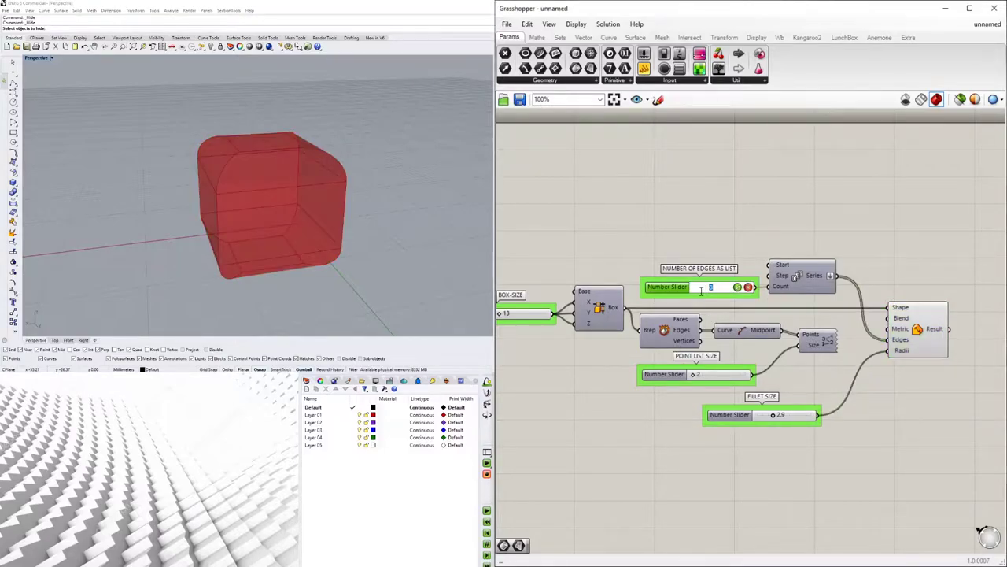
key(Return)
right_drag(211, 164, 284, 141)
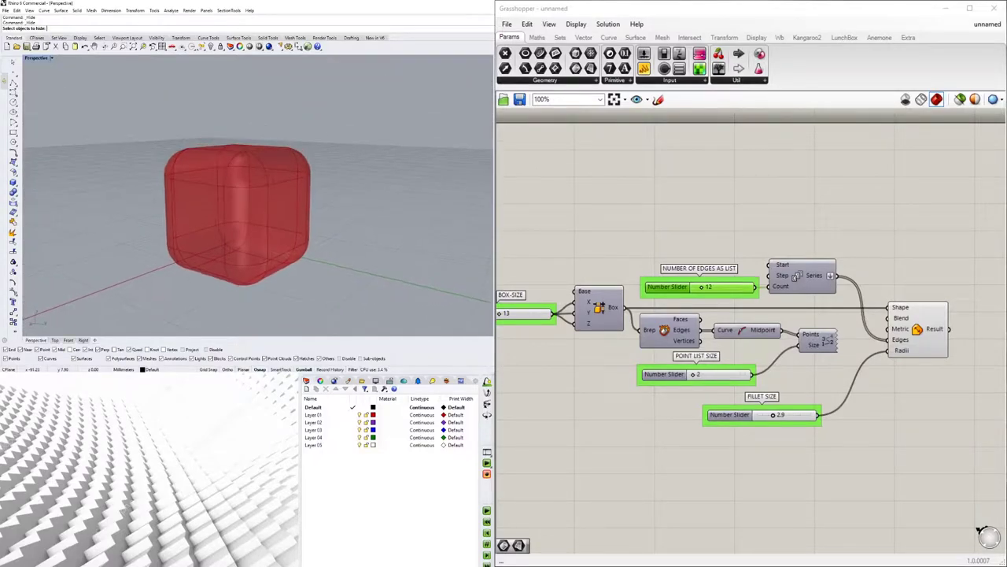
- Set the number-of-edges slider to 4 and inspect the box from the side
double_click(708, 288)
text(4)
key(Return)
right_drag(299, 221, 340, 274)
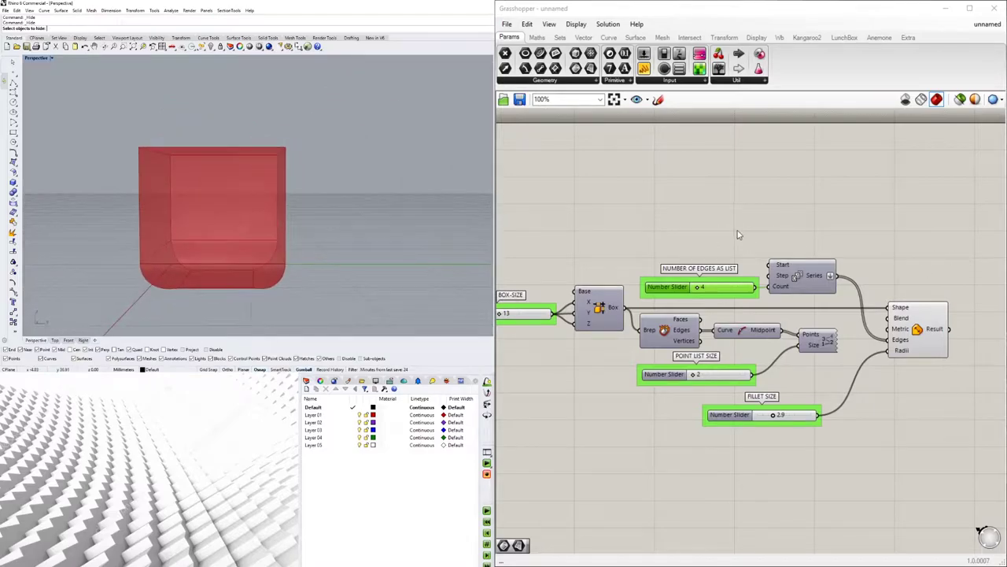
right_drag(385, 150, 305, 156)
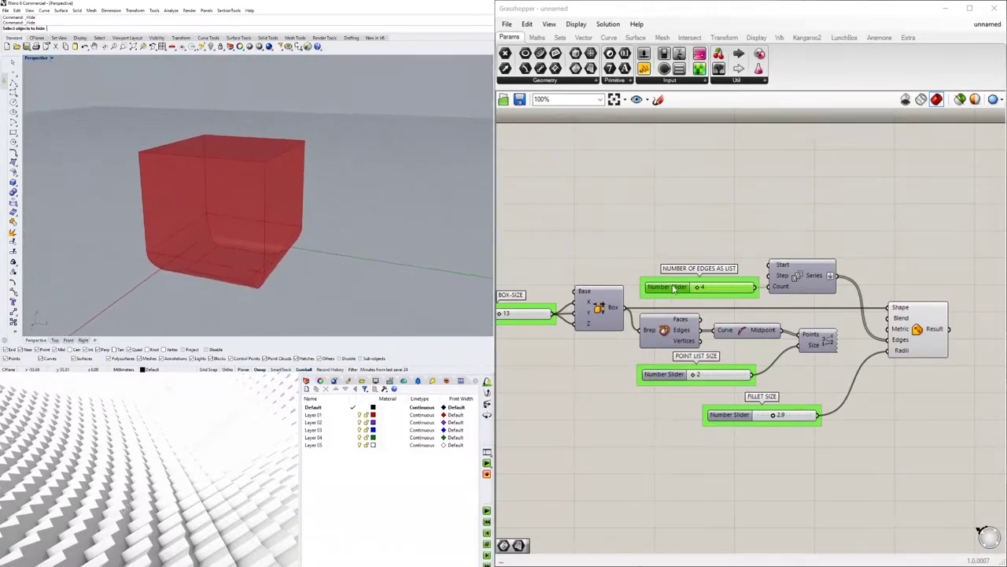
- Highlight the Fillet Edge result, nudge its component slightly down and re-enter the number-of-edges value
click(932, 331)
click(930, 273)
drag(931, 331, 932, 337)
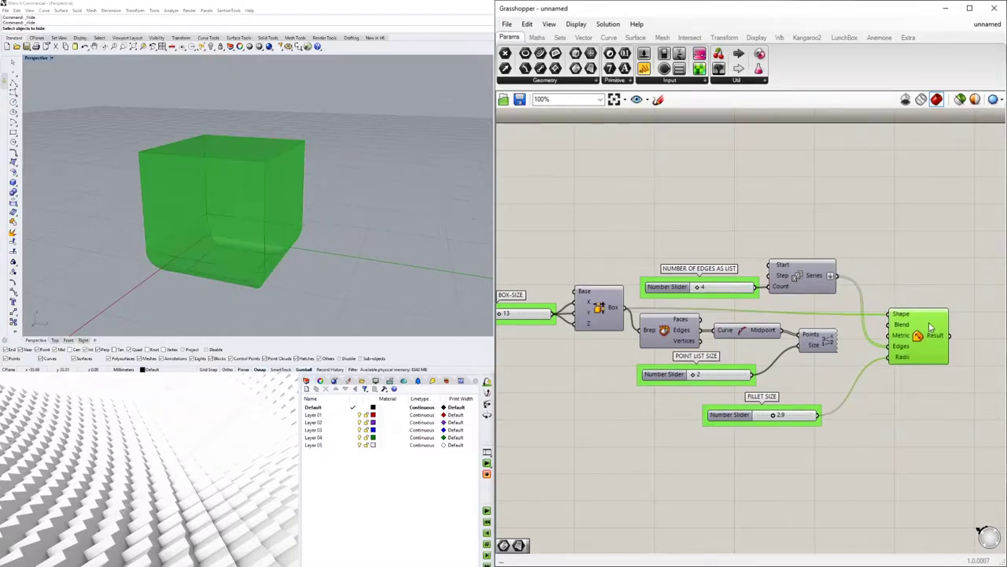
click(909, 287)
double_click(711, 288)
key(Return)
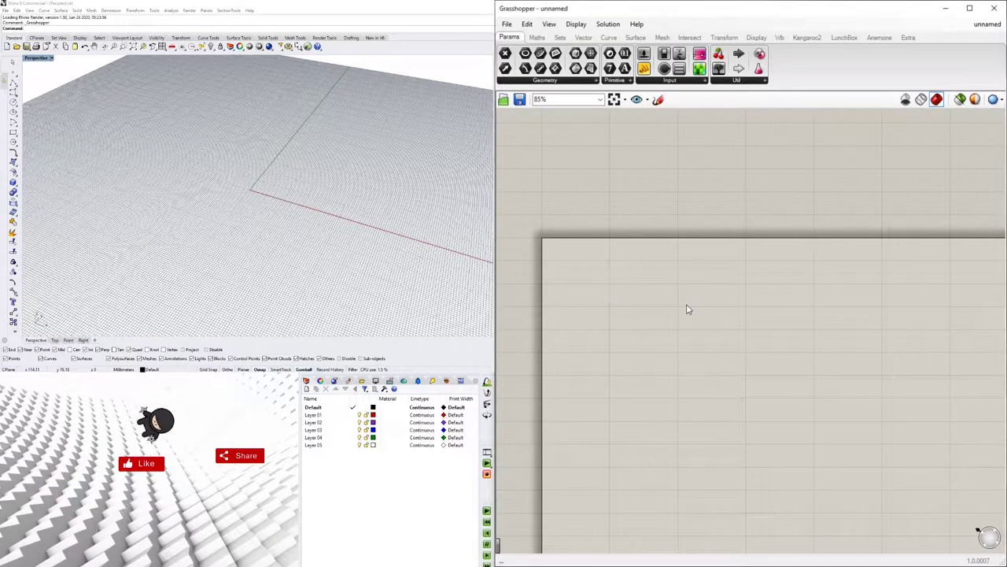
- Add a Fillet Edge component to the empty canvas and shift it to leave space for its inputs
double_click(686, 307)
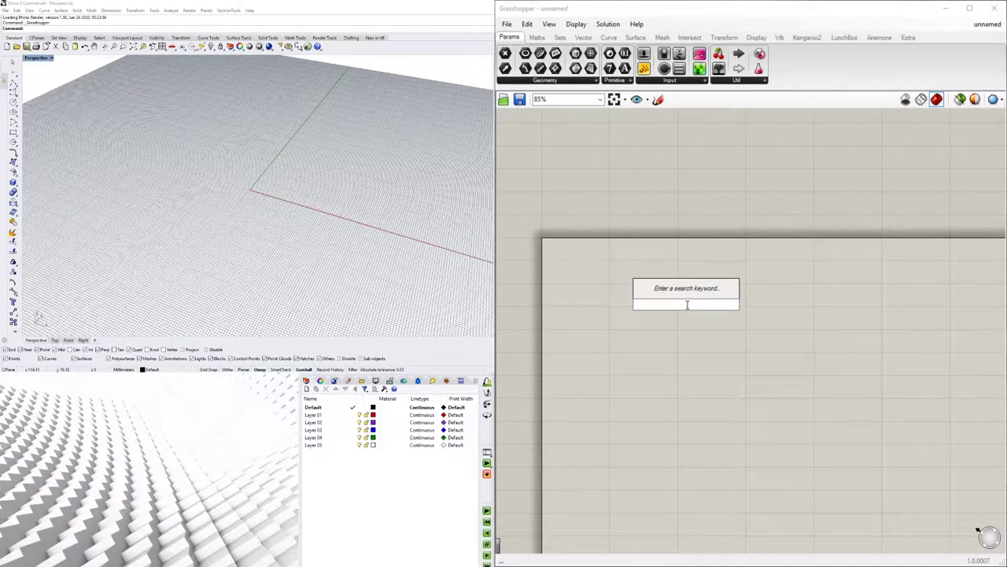
text(FILLE)
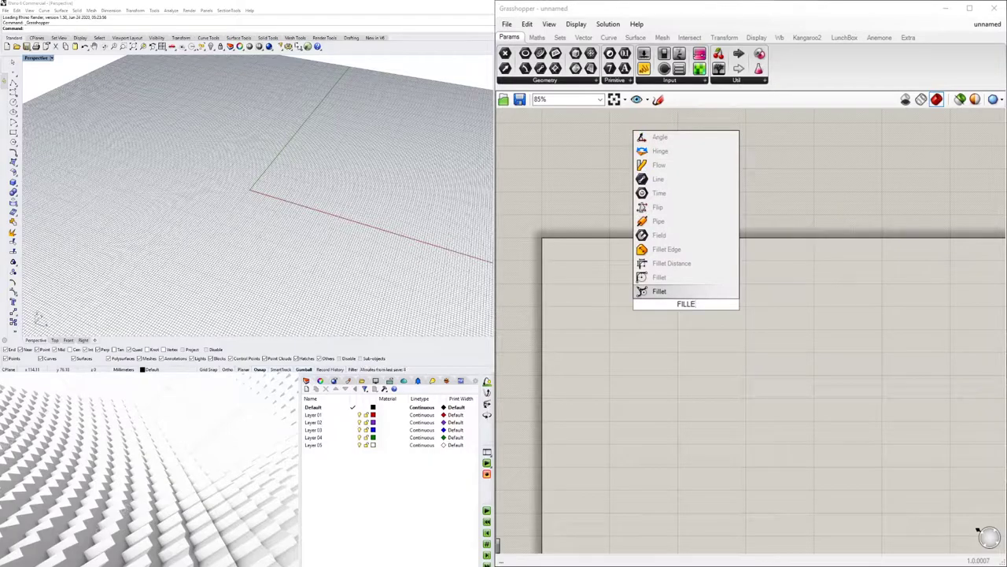
click(690, 254)
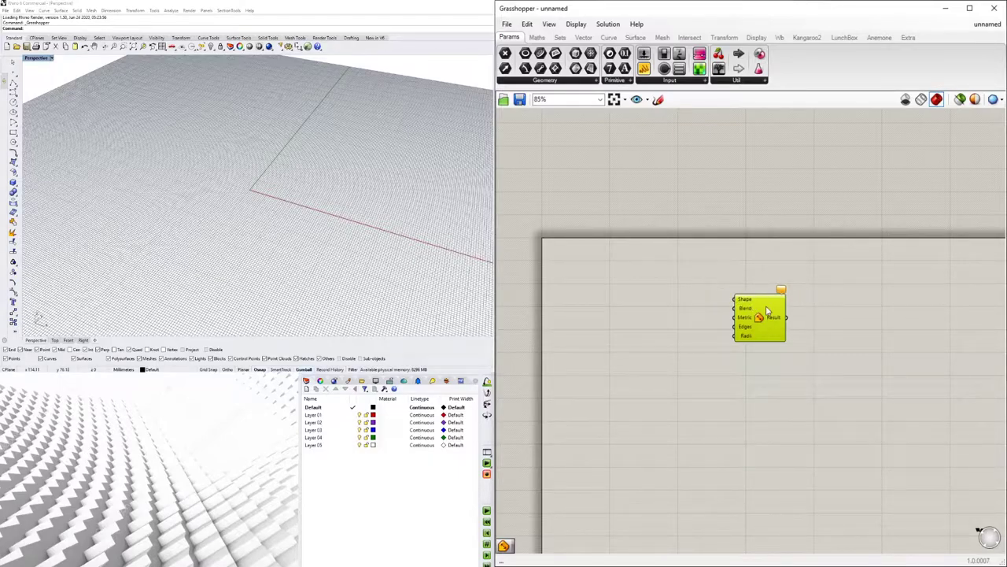
drag(759, 318, 857, 334)
scroll(845, 340, up, 3)
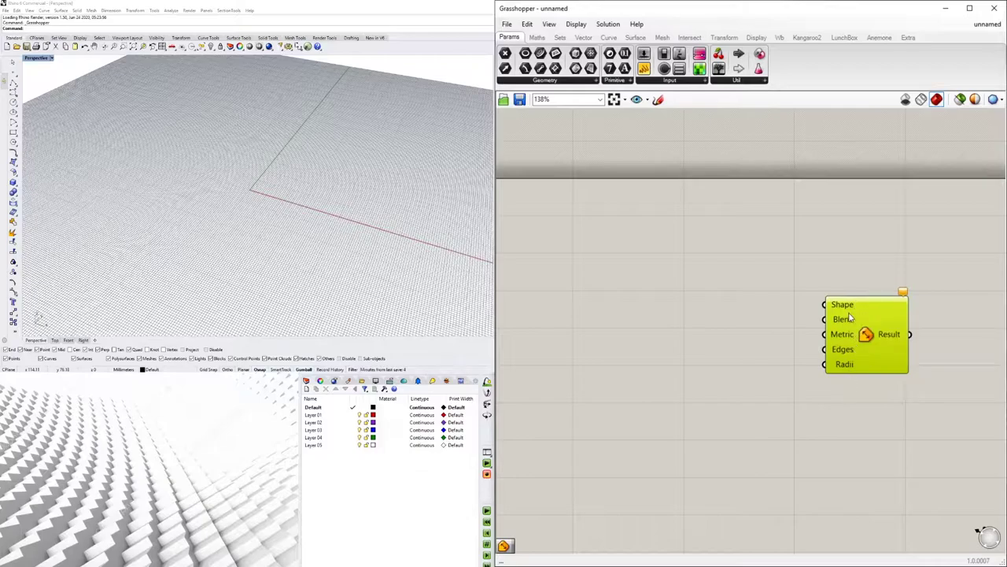
drag(850, 317, 899, 308)
click(417, 544)
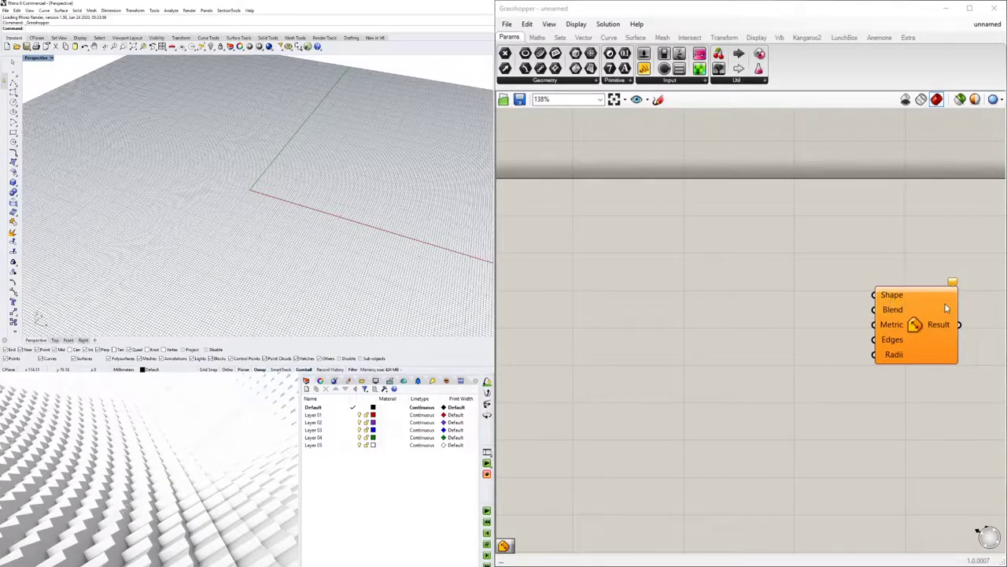
- Add a Domain Box component on the input side of the Fillet Edge component
scroll(320, 186, down, 5)
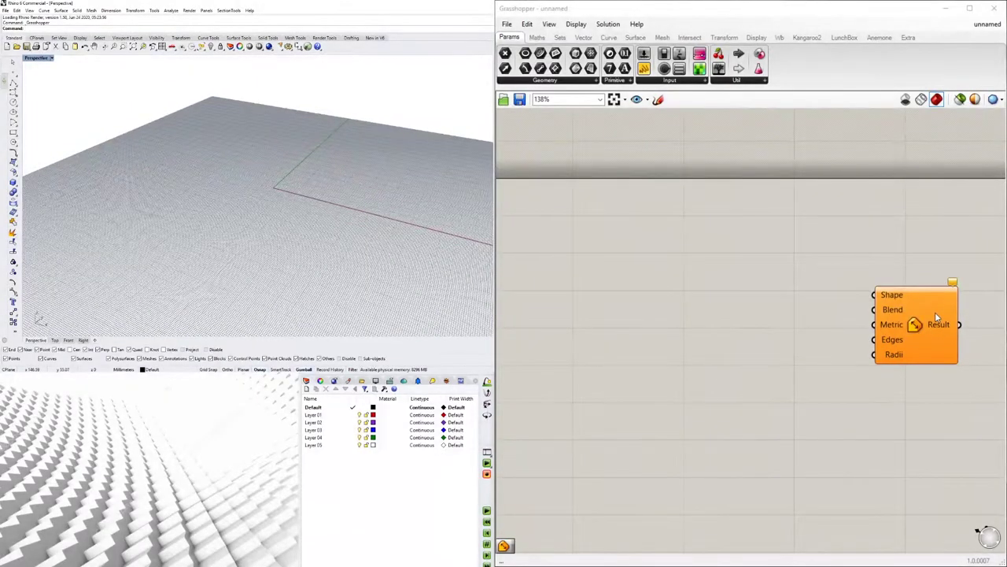
scroll(834, 337, down, 2)
double_click(806, 312)
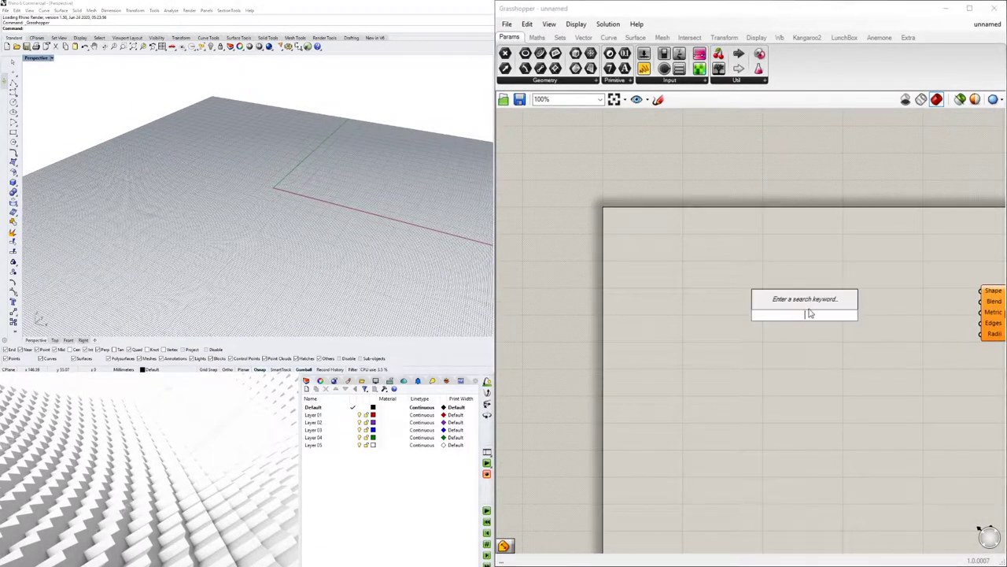
text(BOX)
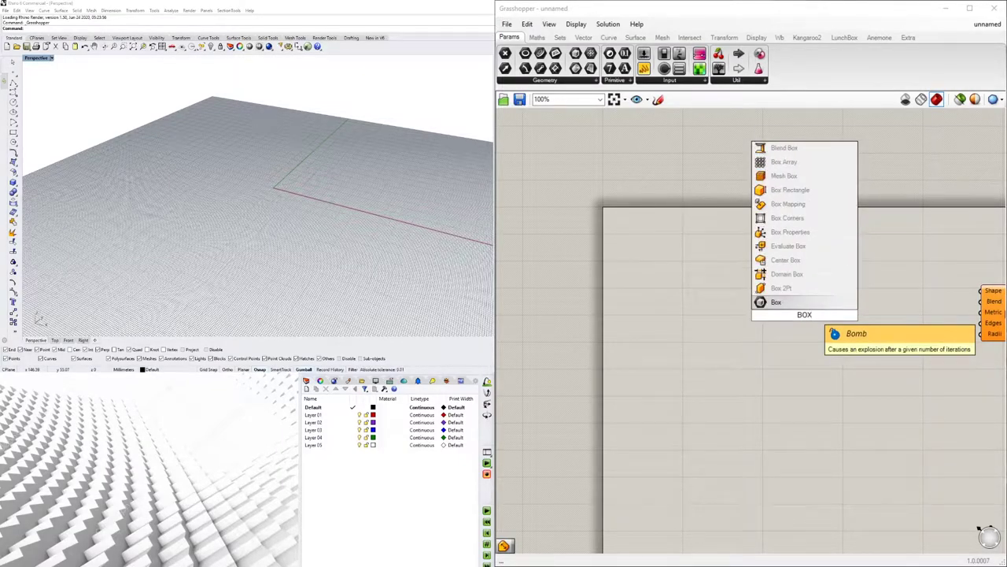
click(802, 274)
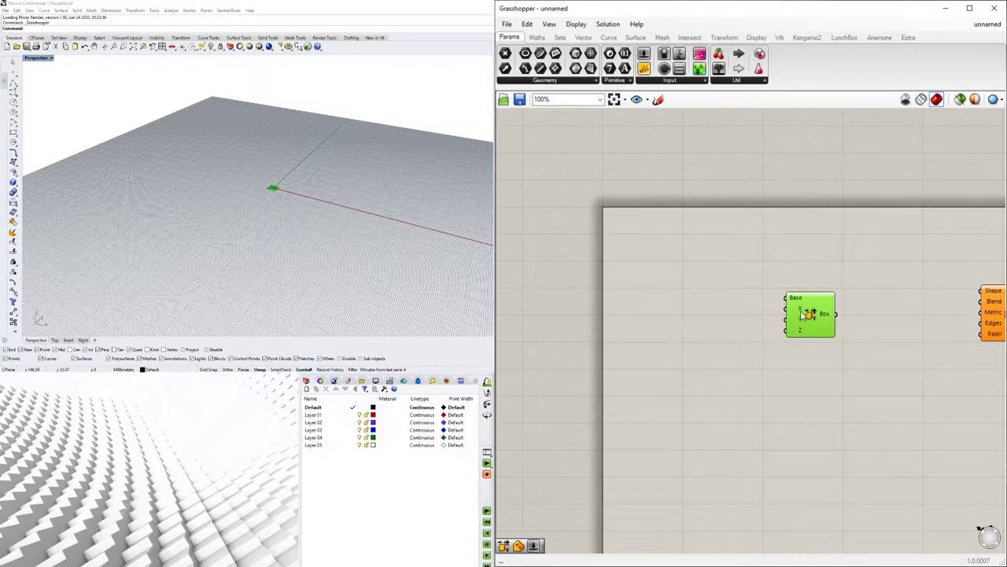
- Create a number slider with value 12 and connect it to the Domain Box's X, Y and Z inputs
double_click(658, 321)
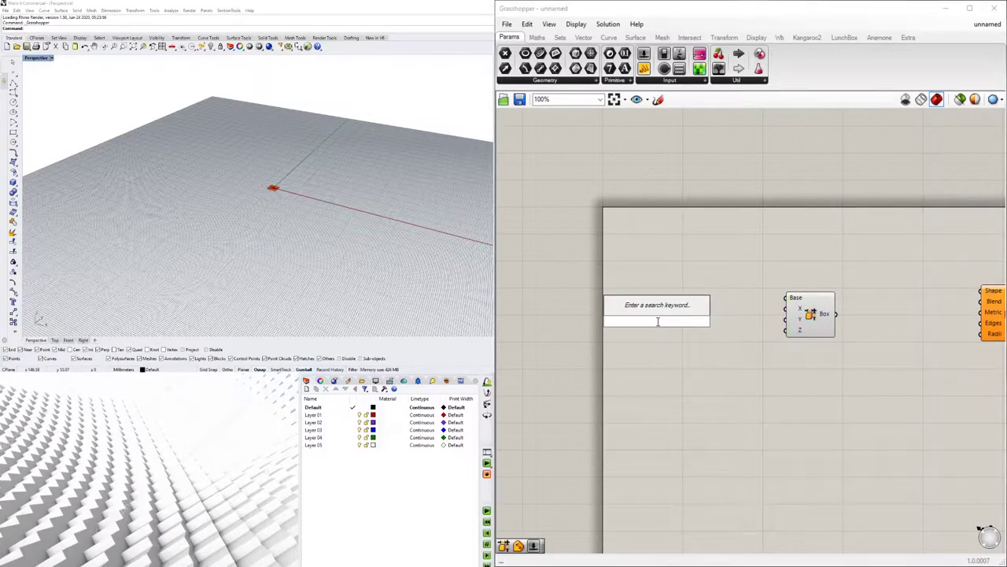
text(12)
key(Return)
drag(712, 320, 785, 319)
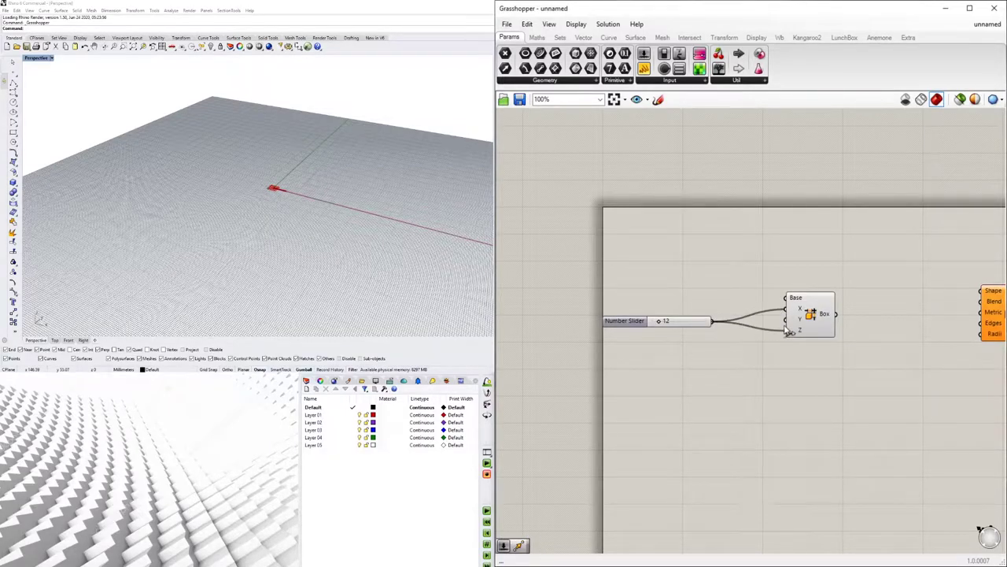
drag(712, 320, 751, 323)
click(761, 349)
scroll(262, 195, up, 4)
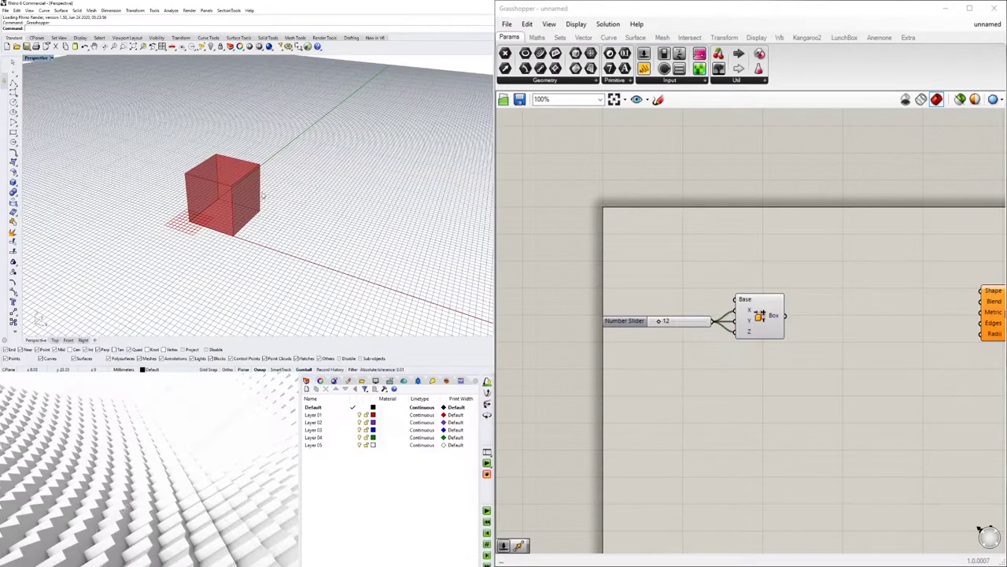
- Bring the Fillet Edge component closer to the Domain Box and connect the Box output to its Shape input
scroll(847, 293, down, 4)
right_drag(839, 297, 805, 297)
drag(804, 325, 811, 295)
scroll(765, 293, up, 2)
click(870, 310)
drag(971, 308, 933, 305)
scroll(850, 299, up, 3)
drag(804, 279, 904, 339)
click(823, 369)
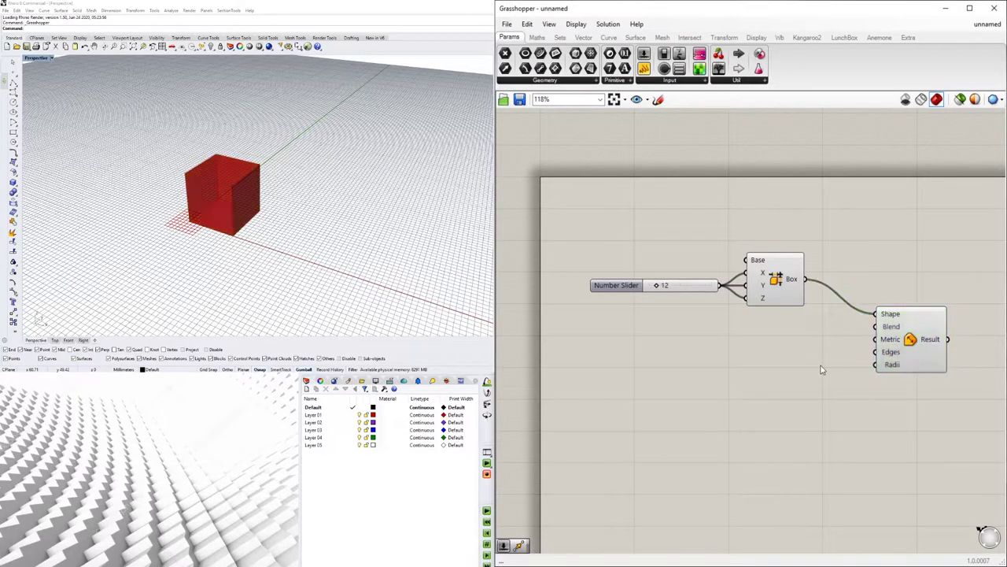
- Move the Fillet Edge component up and away from the Domain Box to make room for more components
scroll(894, 343, up, 3)
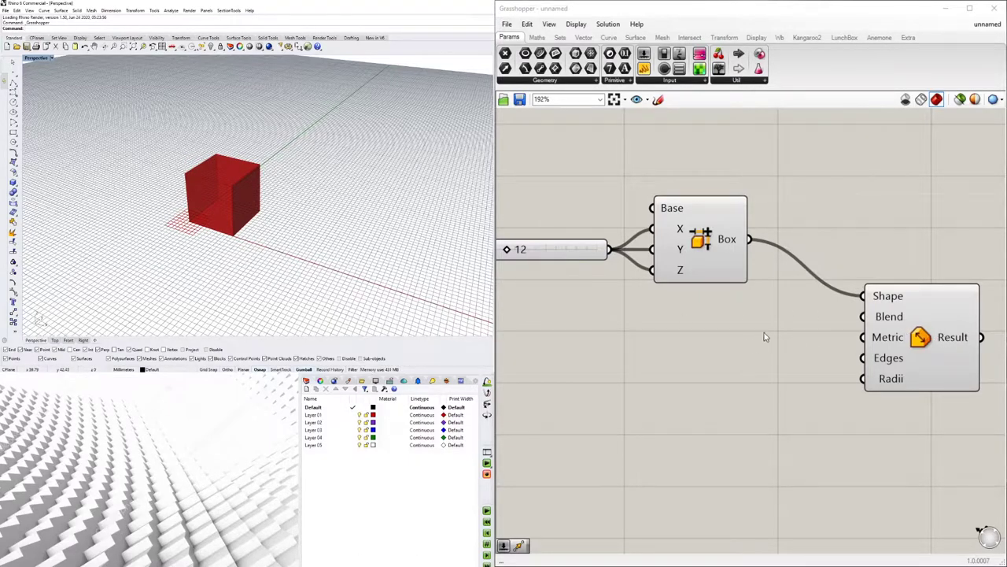
scroll(760, 342, down, 2)
click(684, 226)
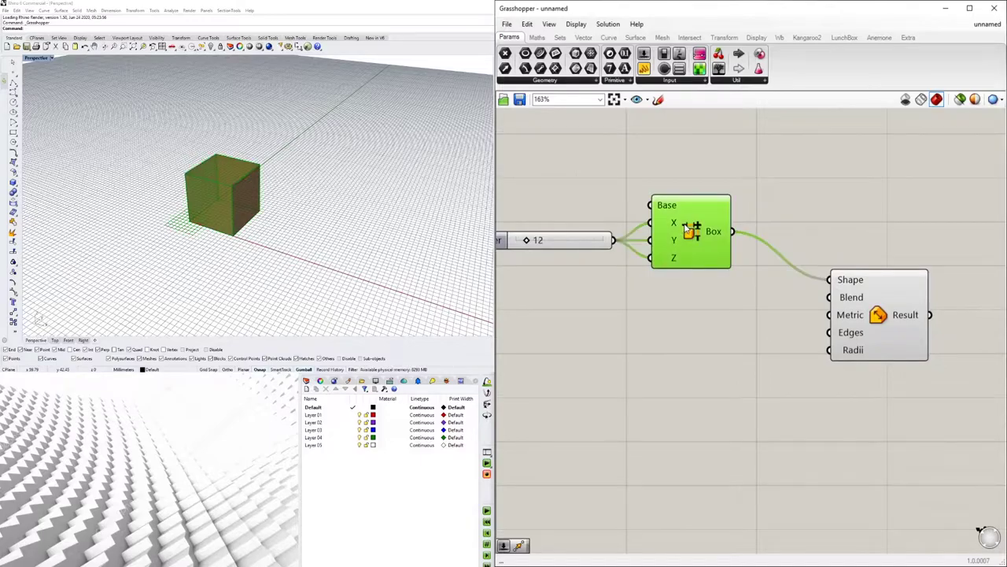
drag(866, 315, 975, 325)
click(703, 240)
right_drag(851, 289, 744, 291)
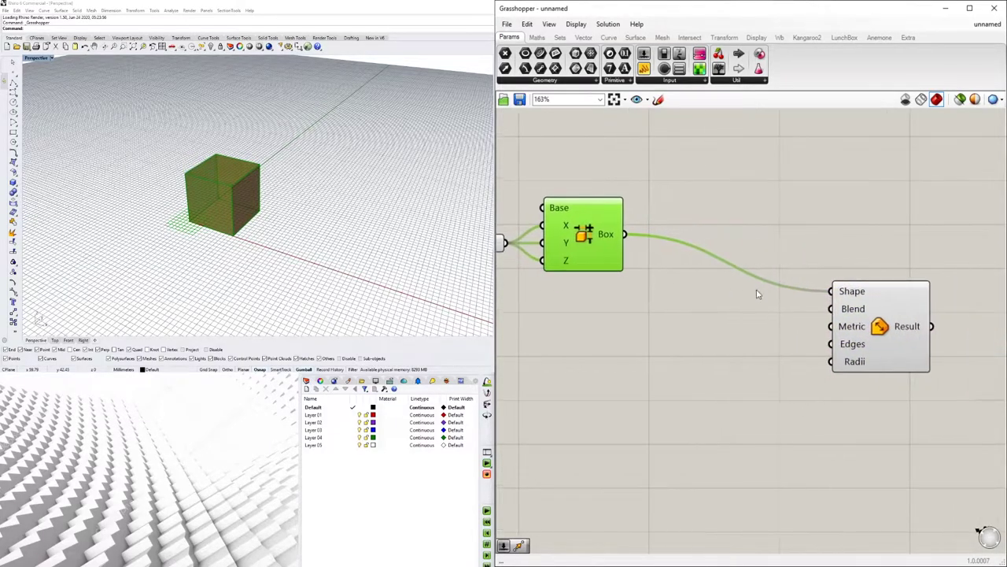
drag(876, 330, 937, 173)
- Add a Deconstruct Brep component below the Shape wire and connect the Box output to its Brep input
double_click(705, 274)
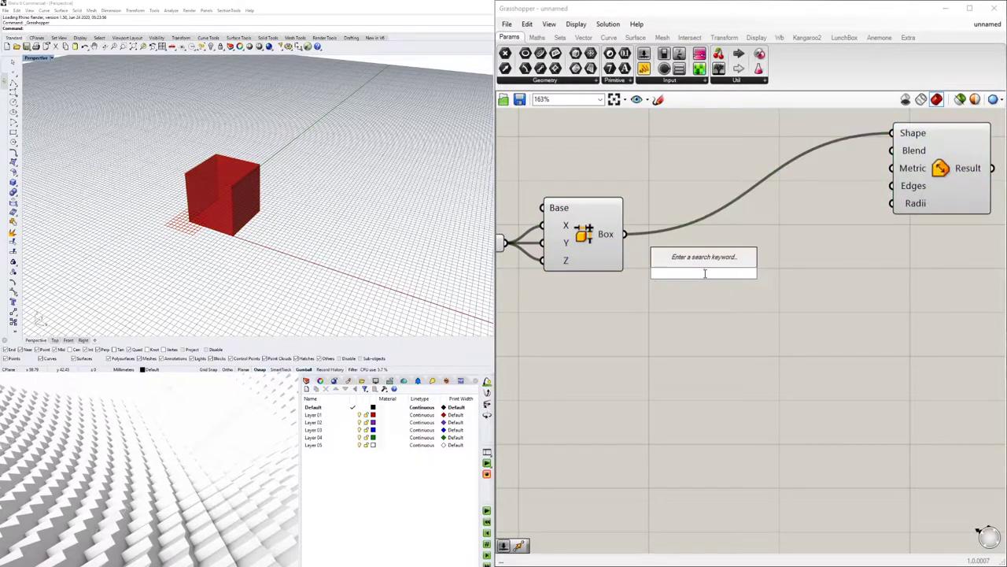
text(DEC)
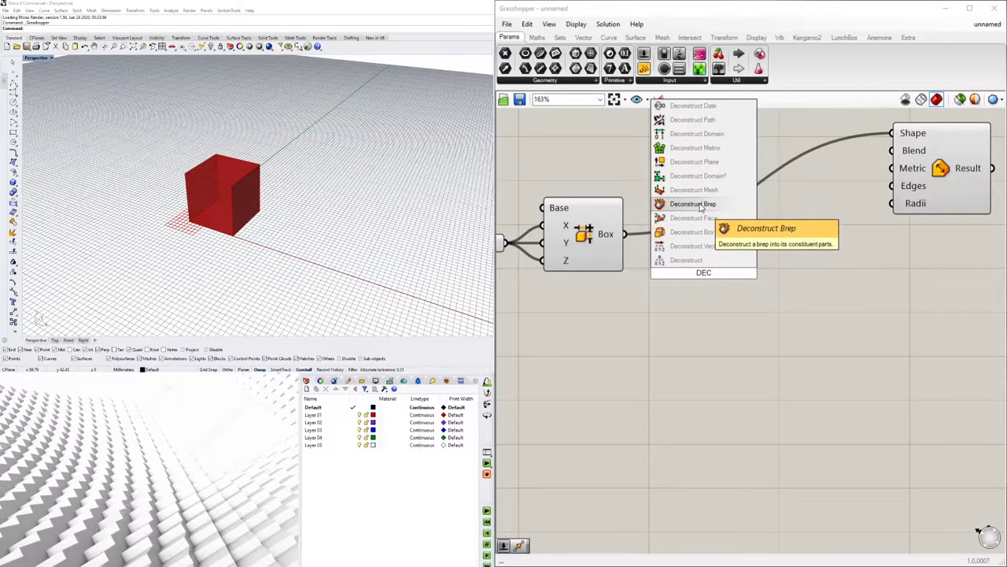
click(700, 207)
drag(703, 255, 740, 268)
drag(625, 234, 724, 294)
click(802, 306)
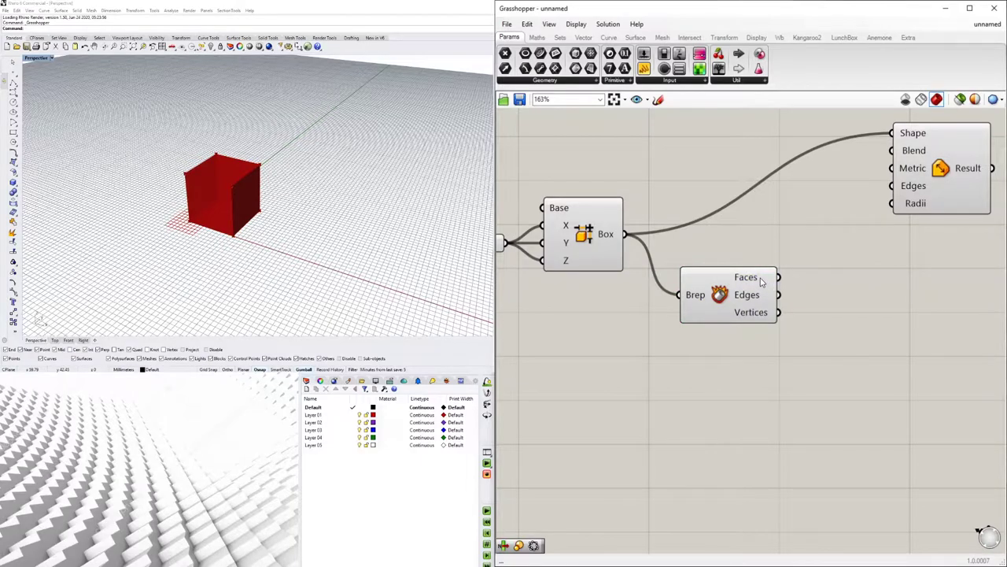
click(754, 300)
right_drag(819, 297, 729, 337)
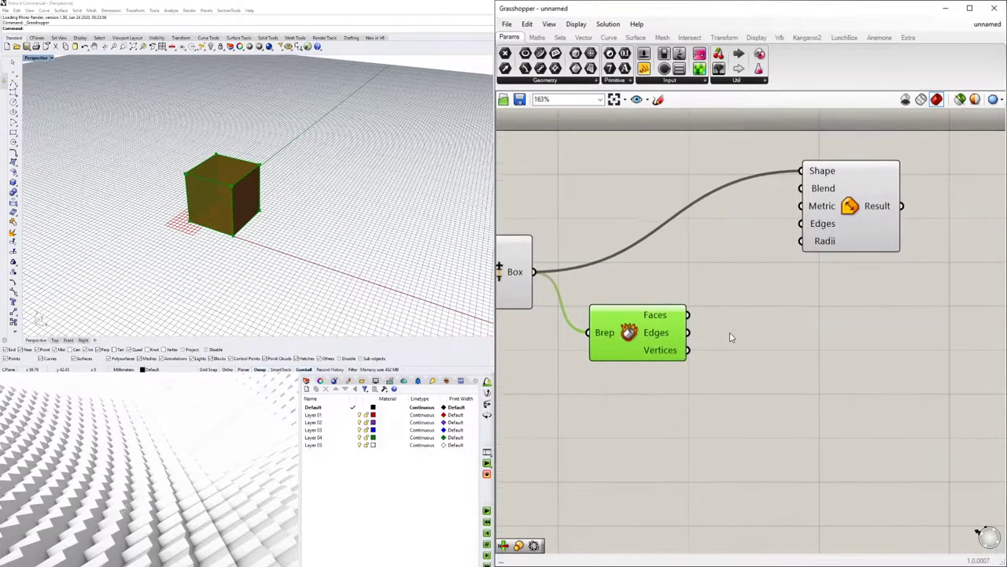
mouse_move(670, 331)
- Add a Curve Middle component beside the Deconstruct Brep outputs
double_click(780, 356)
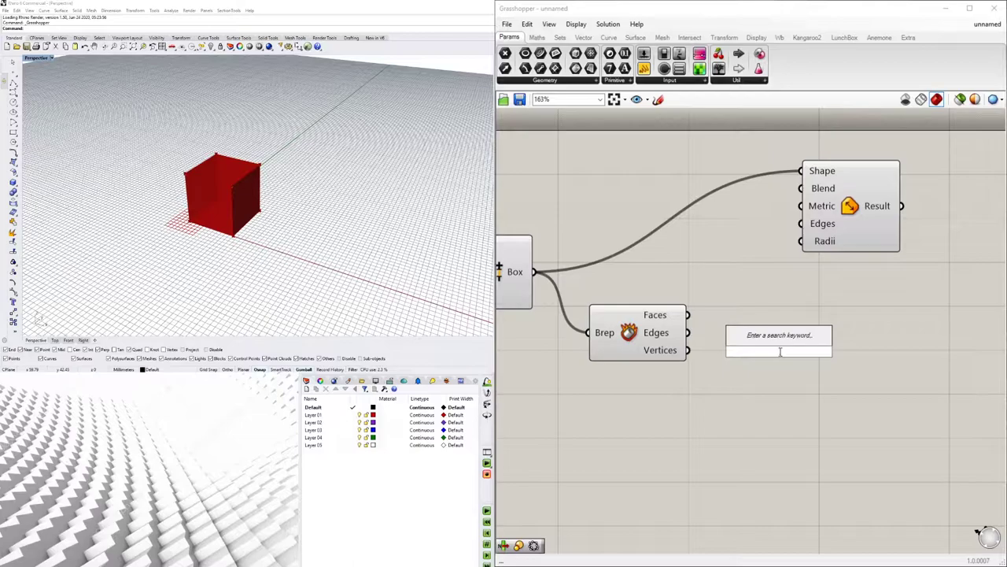
text(MID)
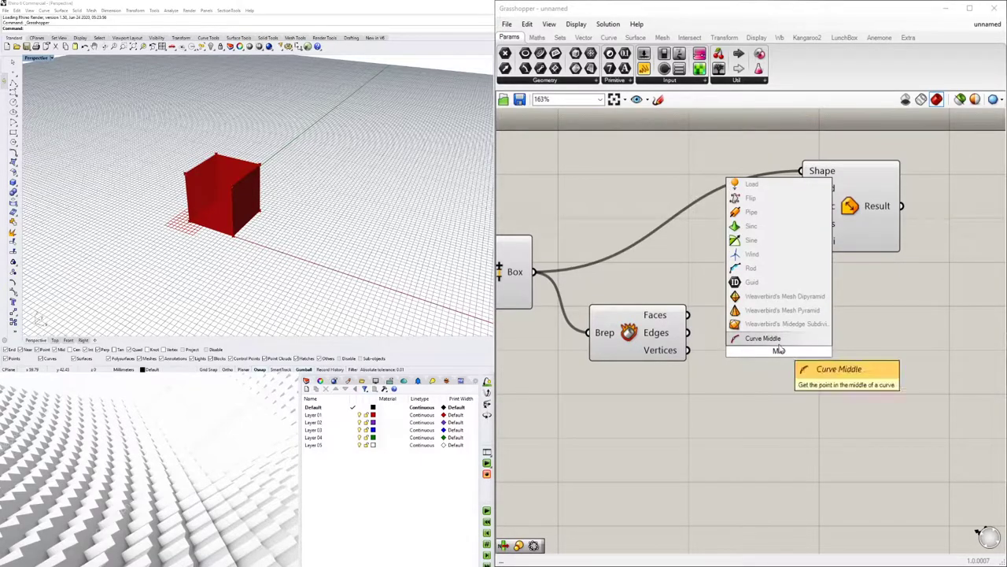
key(Return)
right_drag(775, 331, 751, 348)
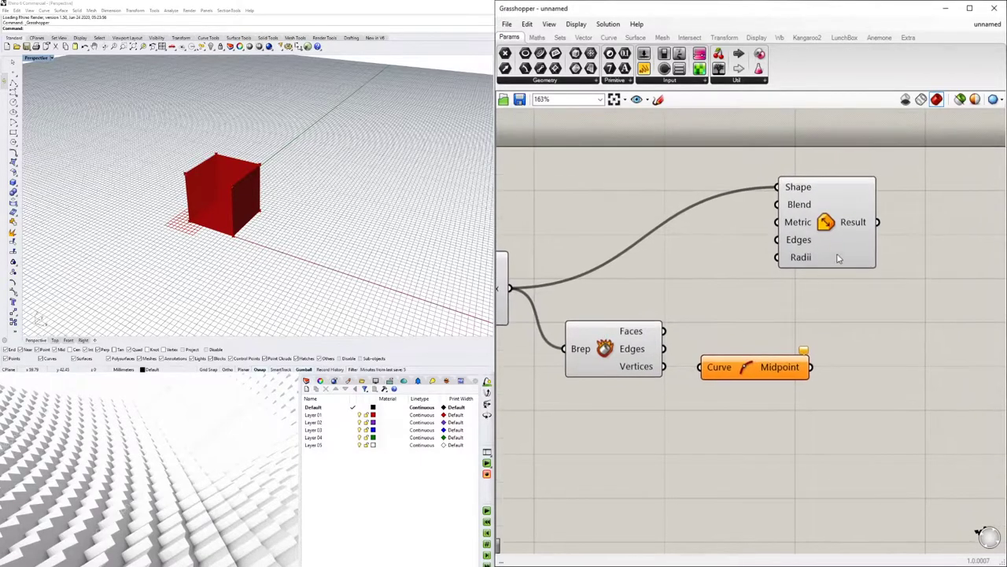
- Move the Fillet Edge component further away and connect the Edges output of Deconstruct Brep to the Curve input of Curve Middle
drag(839, 257, 889, 249)
drag(752, 361, 753, 339)
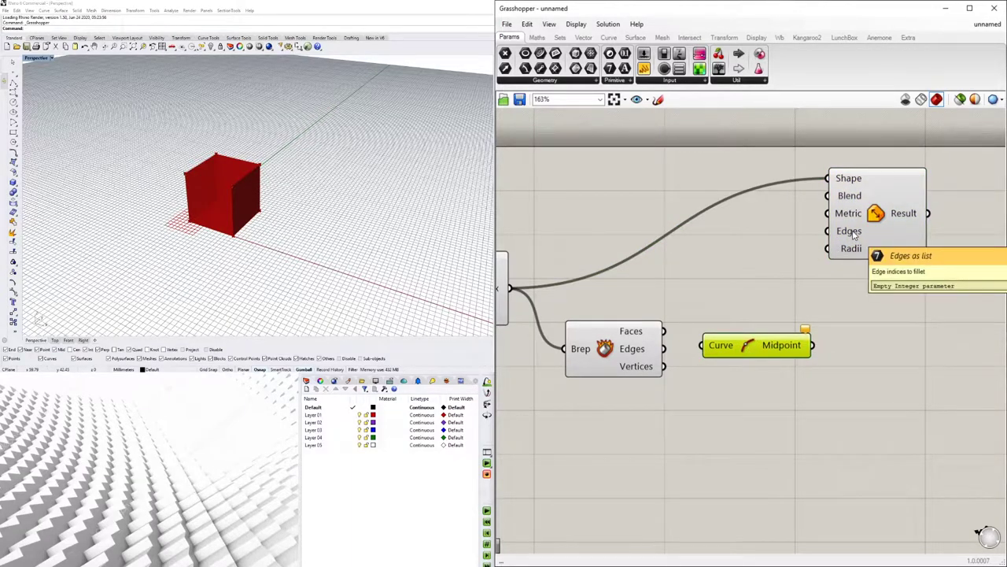
drag(665, 349, 767, 350)
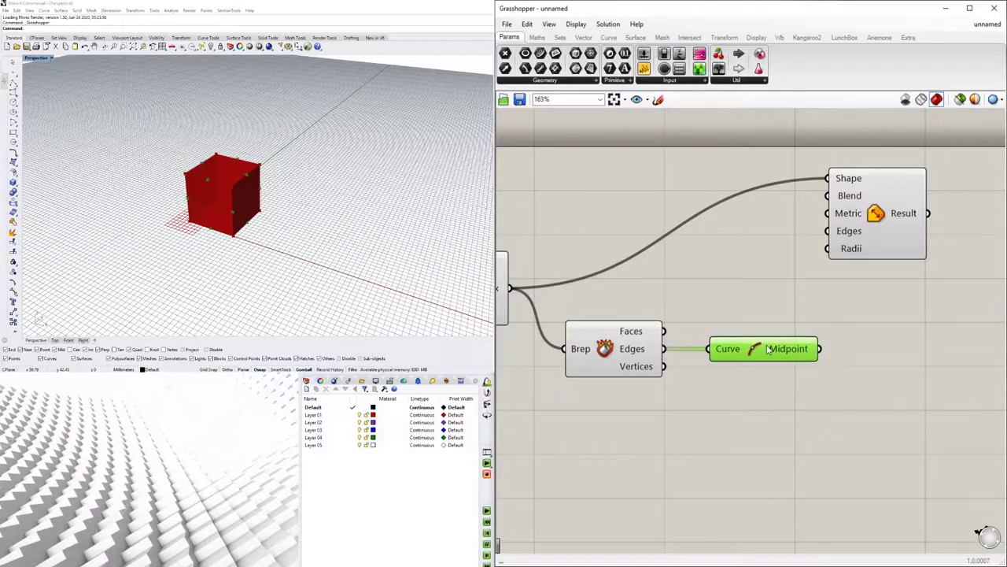
- Turn off the preview of the Deconstruct Brep component
click(685, 379)
click(607, 341)
right_click(604, 338)
click(619, 365)
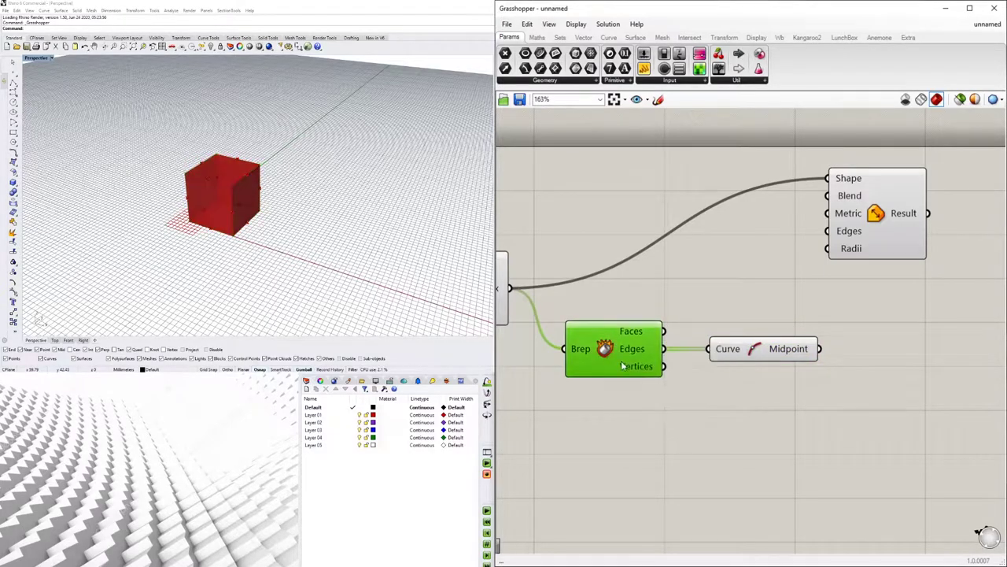
- Examine the values of the Midpoint output and the edge midpoints on the box
click(804, 350)
mouse_move(807, 350)
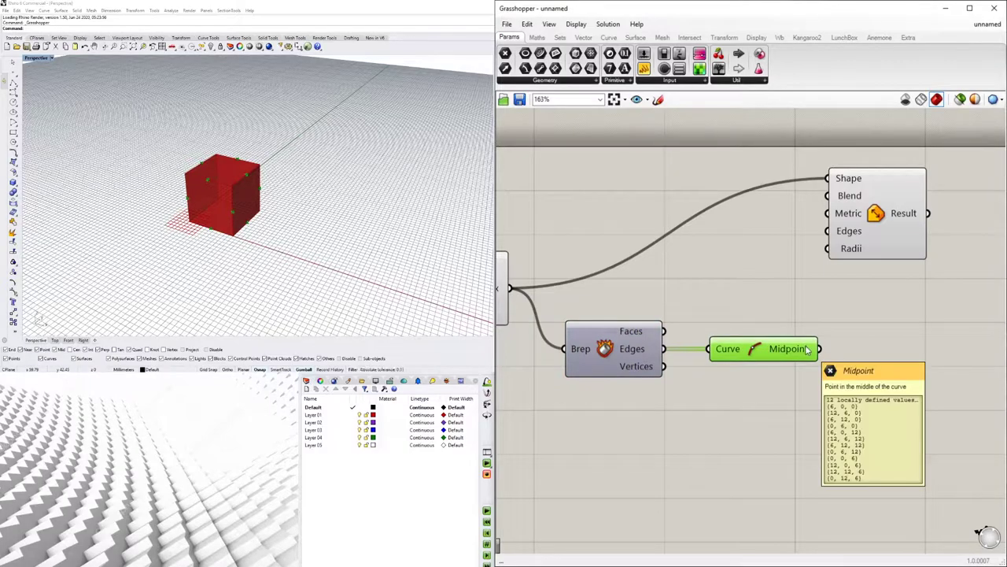
right_drag(888, 358, 848, 355)
click(848, 355)
right_drag(294, 192, 269, 175)
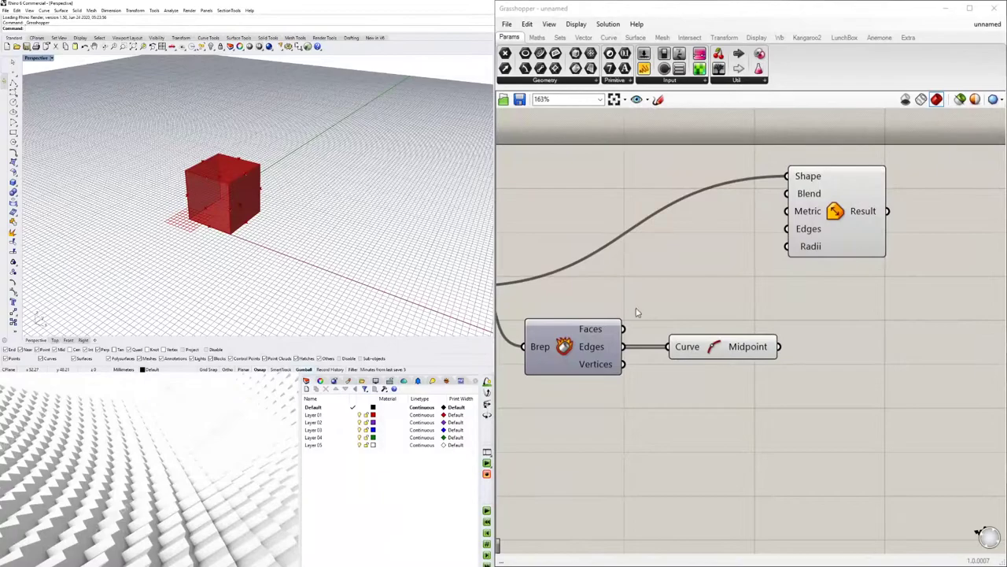
right_drag(628, 310, 822, 314)
click(618, 293)
right_click(618, 293)
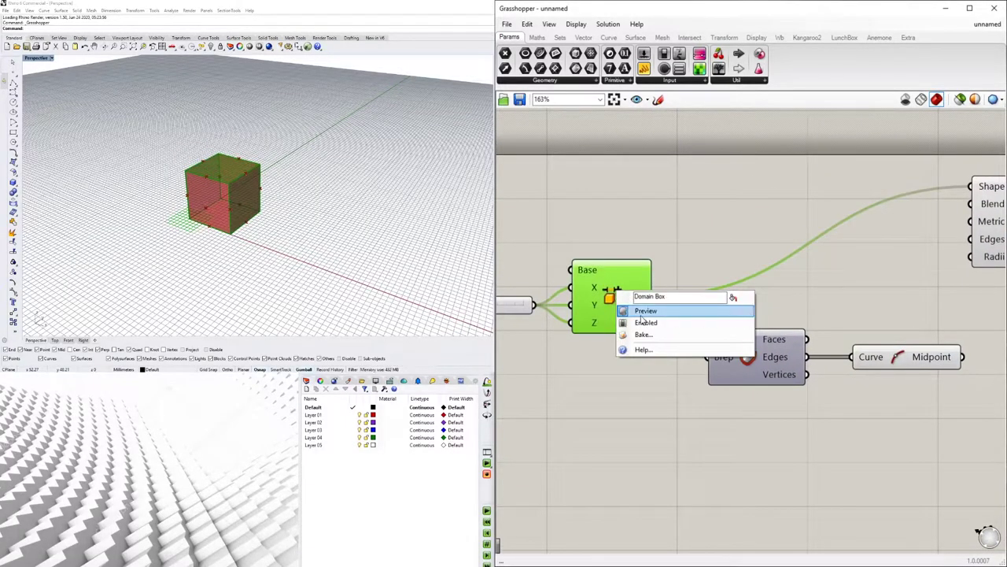
click(825, 301)
- Add a Point List component beside Curve Middle and connect the Midpoint output to its Points input
right_drag(904, 357, 714, 351)
right_drag(331, 230, 330, 231)
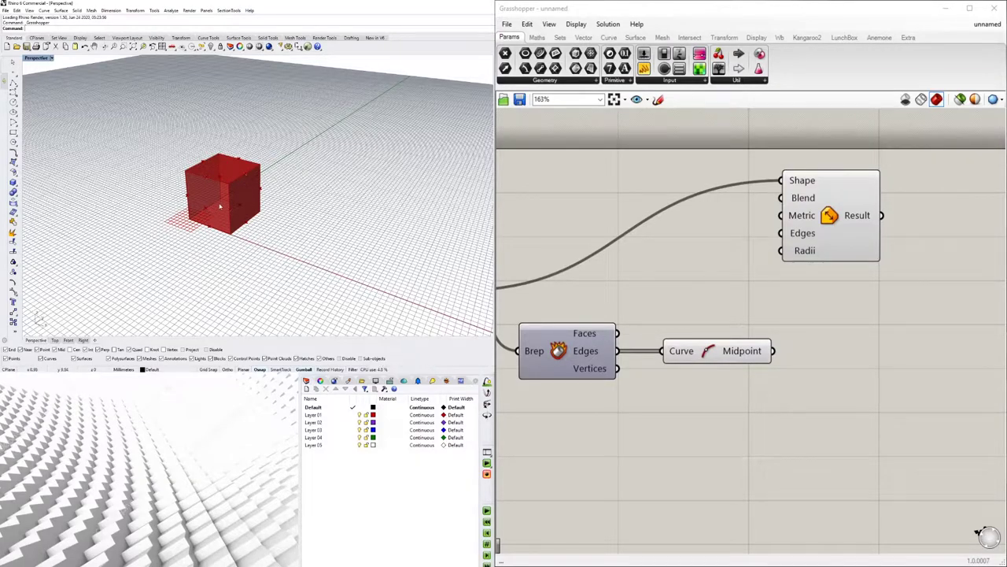
click(713, 354)
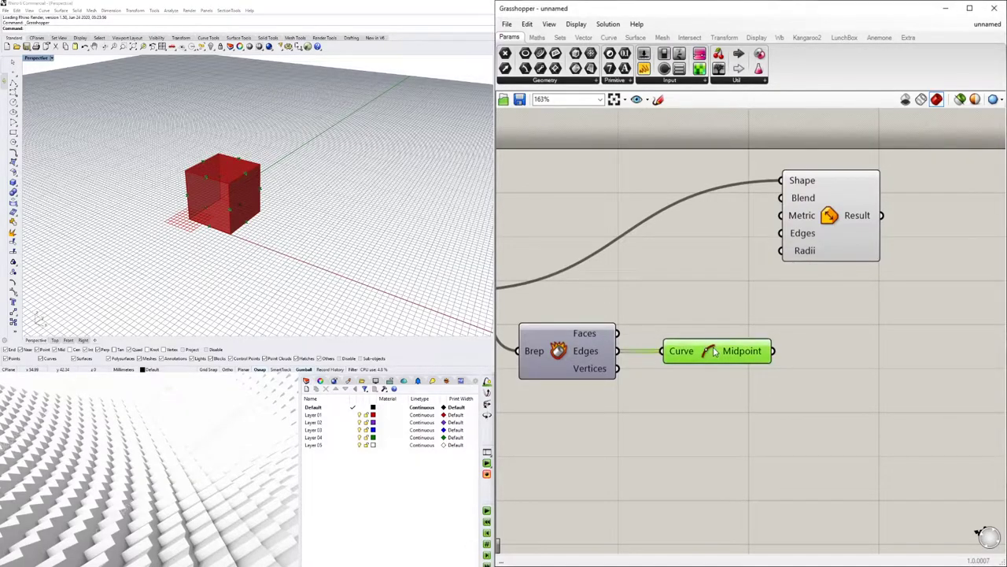
double_click(906, 356)
text(POIN)
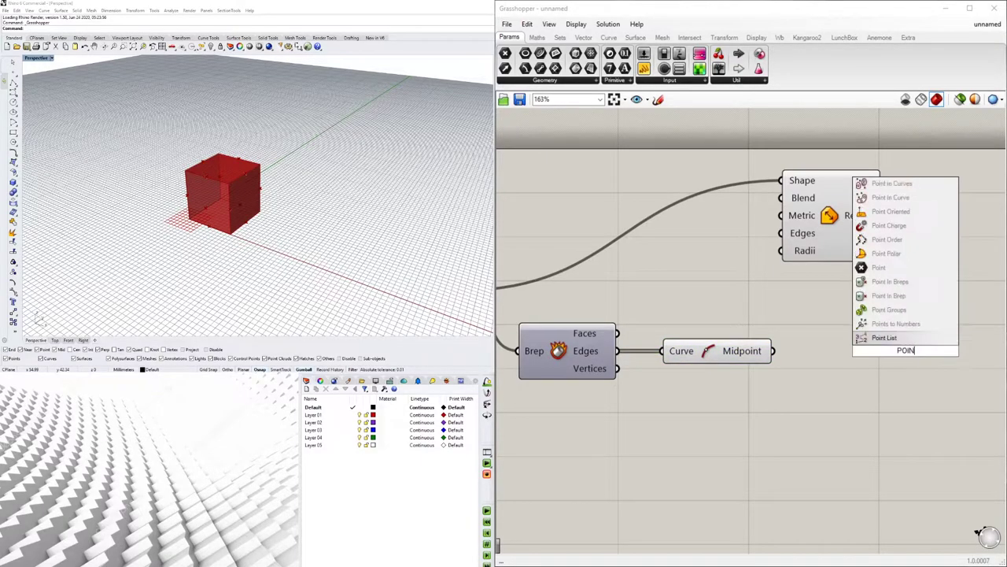
key(Return)
mouse_move(877, 350)
mouse_down()
mouse_move(824, 369)
mouse_move(825, 359)
mouse_move(826, 384)
mouse_up()
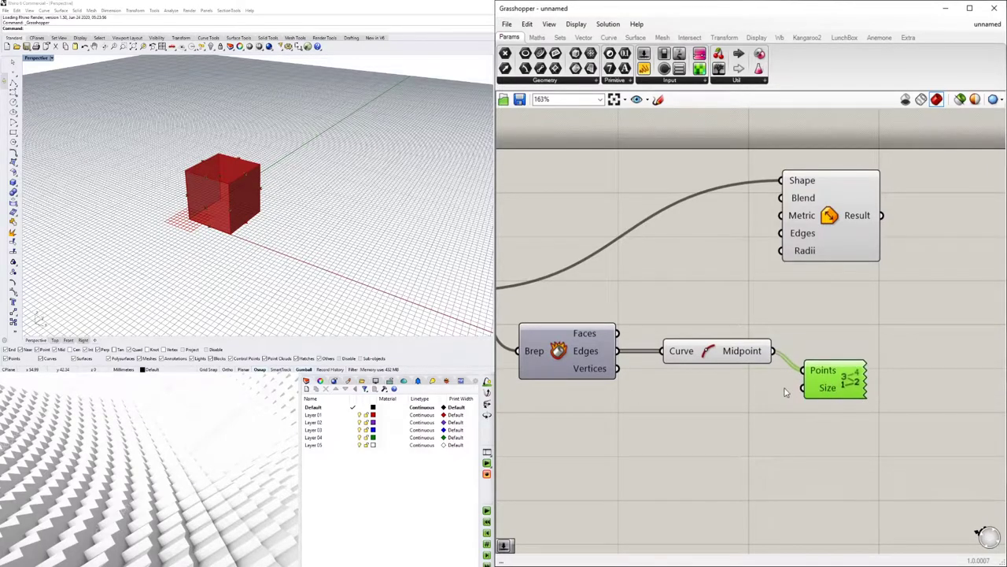
- Feed Point List's Size input from a new number slider created with 12, and set the slider to 2
scroll(279, 208, up, 6)
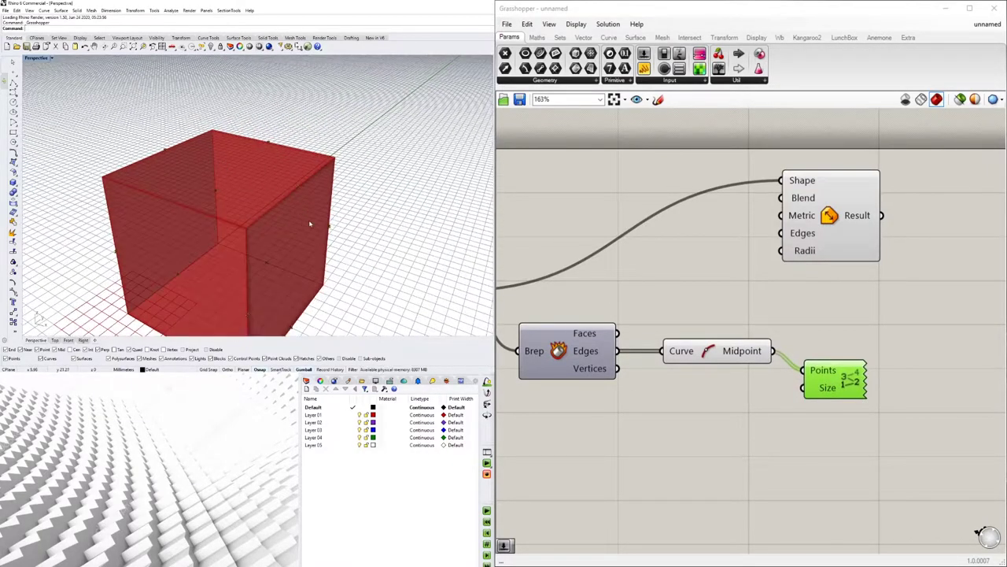
right_drag(276, 202, 133, 190)
drag(830, 400, 856, 408)
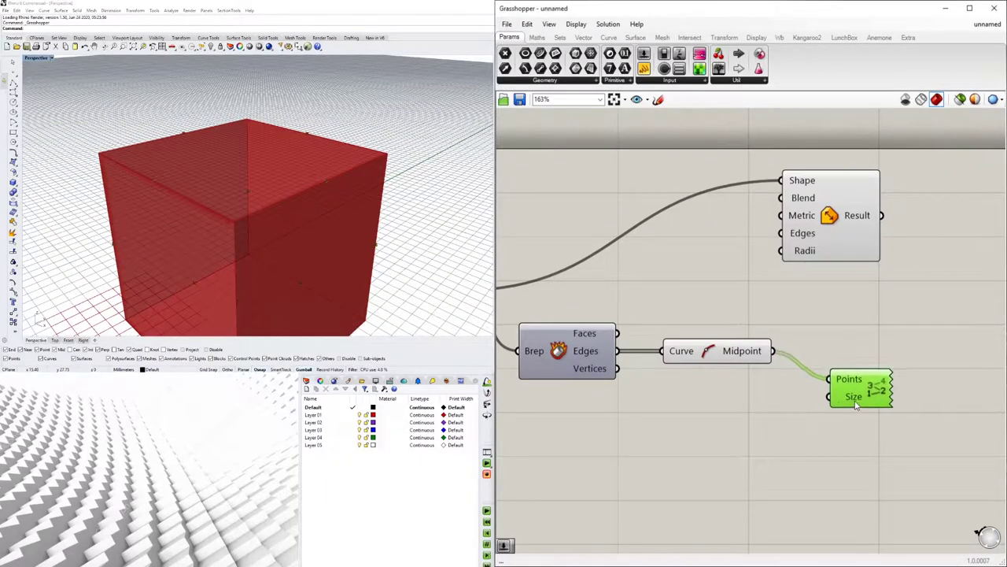
double_click(690, 422)
text(12)
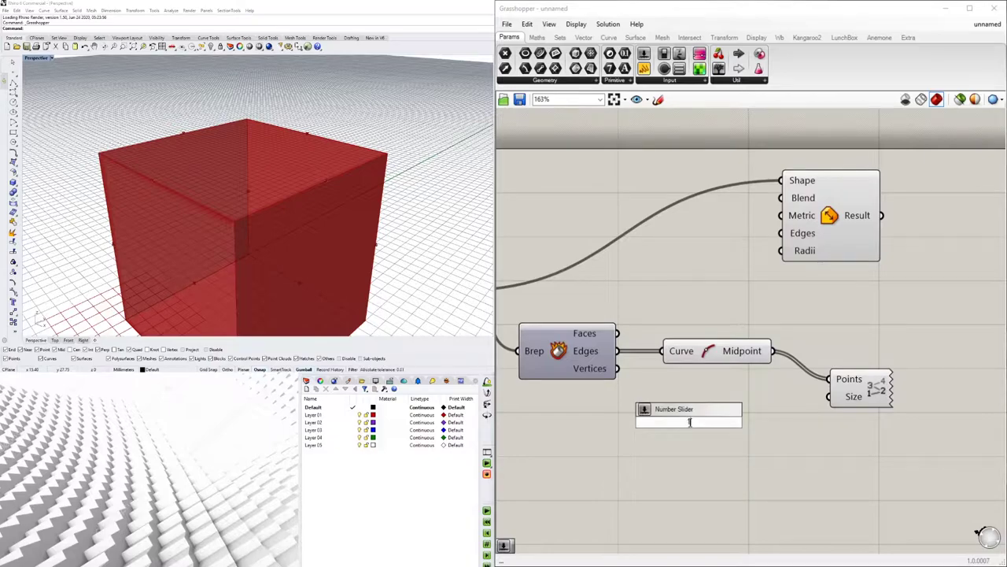
key(Return)
drag(780, 423, 829, 396)
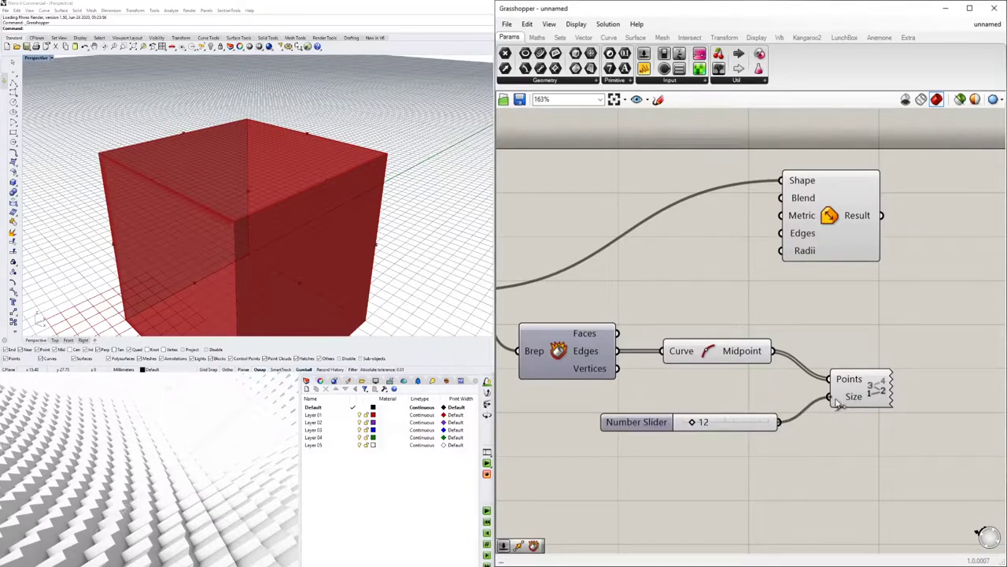
drag(703, 422, 683, 423)
right_drag(463, 250, 342, 191)
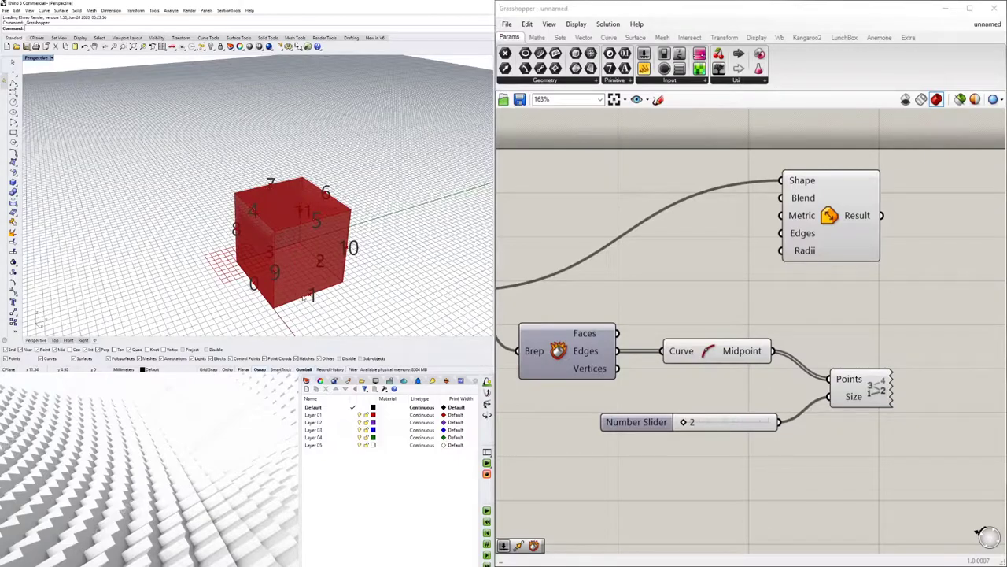
right_drag(329, 234, 340, 200)
right_drag(264, 192, 267, 202)
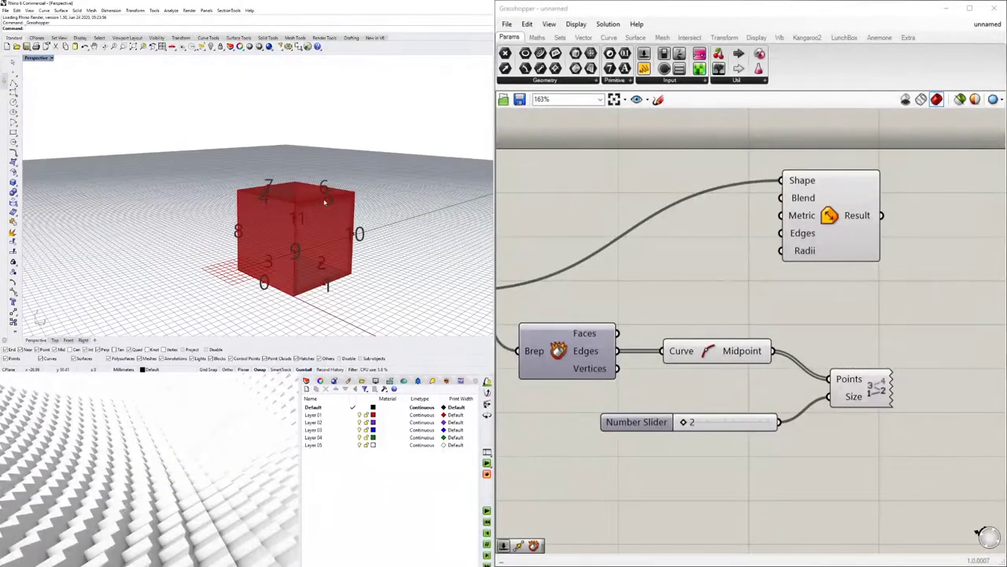
- Move the Fillet Edge component further away and up from Point List to make room for another component
right_drag(829, 314, 777, 352)
drag(798, 237, 1004, 274)
click(869, 322)
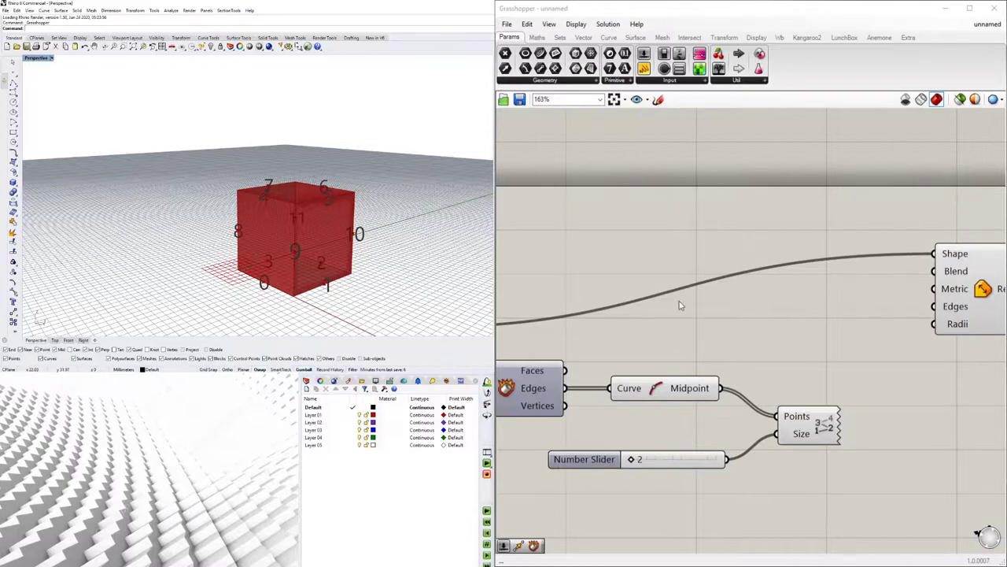
right_drag(836, 314, 787, 299)
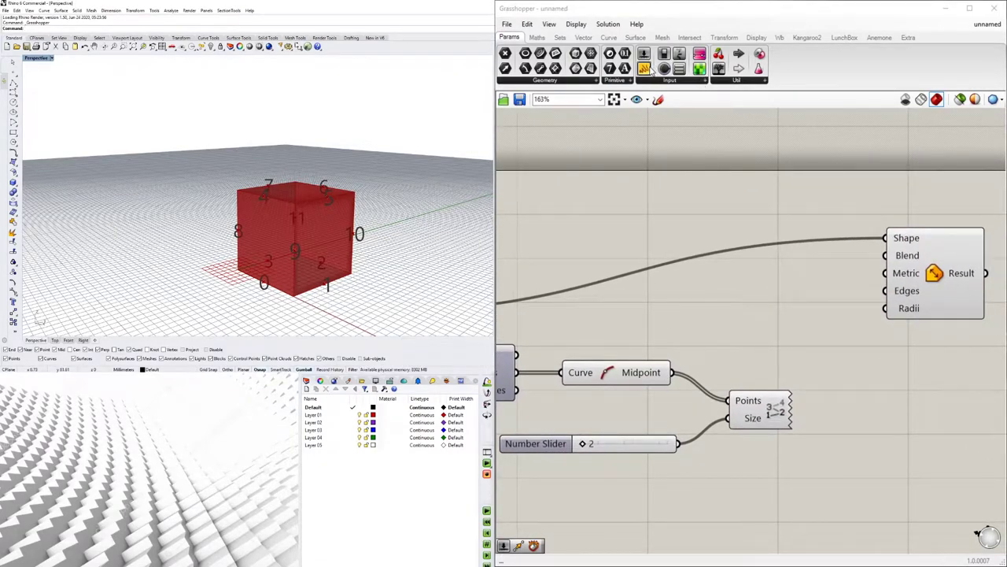
scroll(821, 158, down, 2)
drag(917, 232, 940, 181)
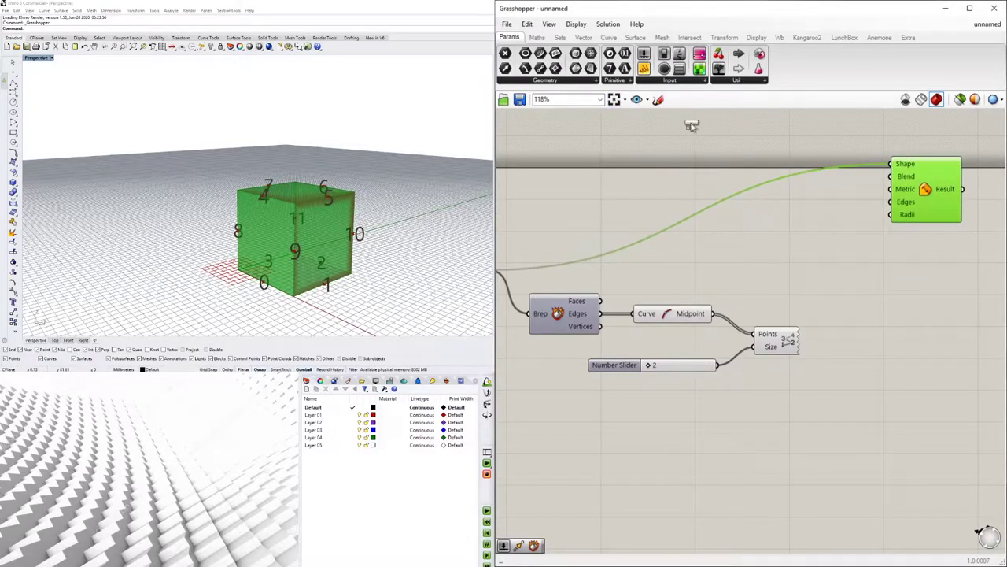
- Add a panel with Multiline Data turned off that lists the edge indices 4, 5, 6 and 7 on separate lines
drag(644, 68, 819, 250)
scroll(820, 244, up, 2)
right_click(819, 244)
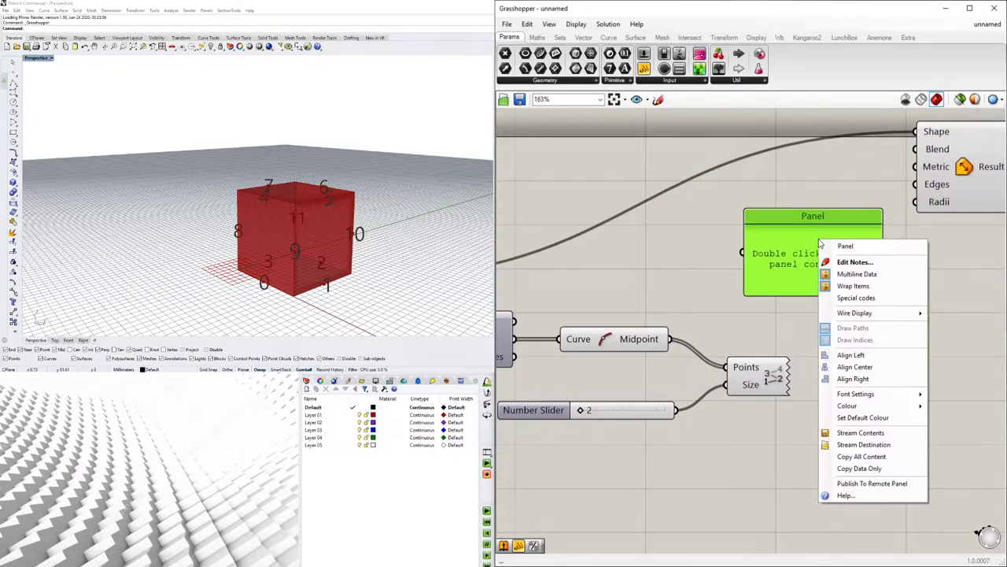
click(871, 275)
double_click(842, 260)
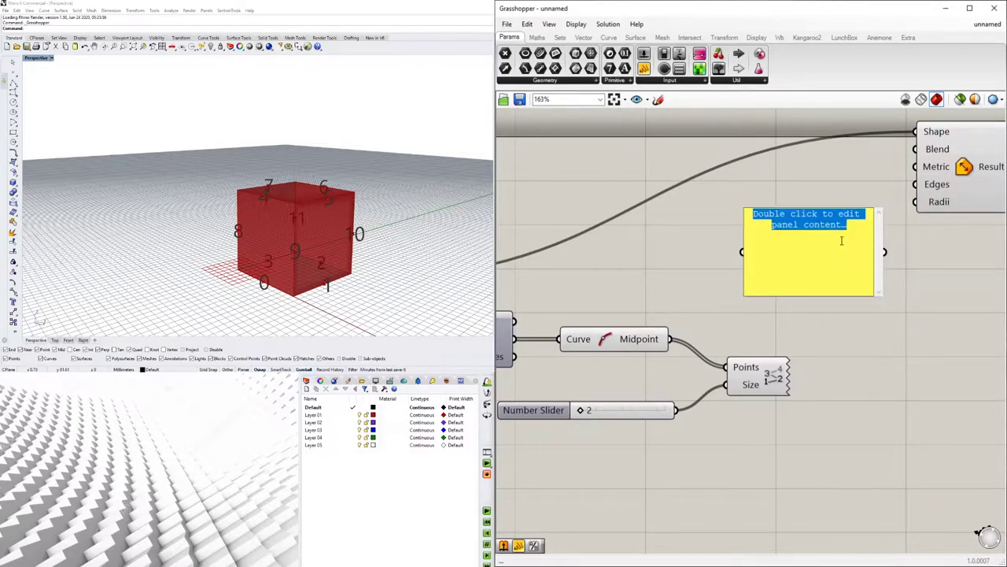
text(4)
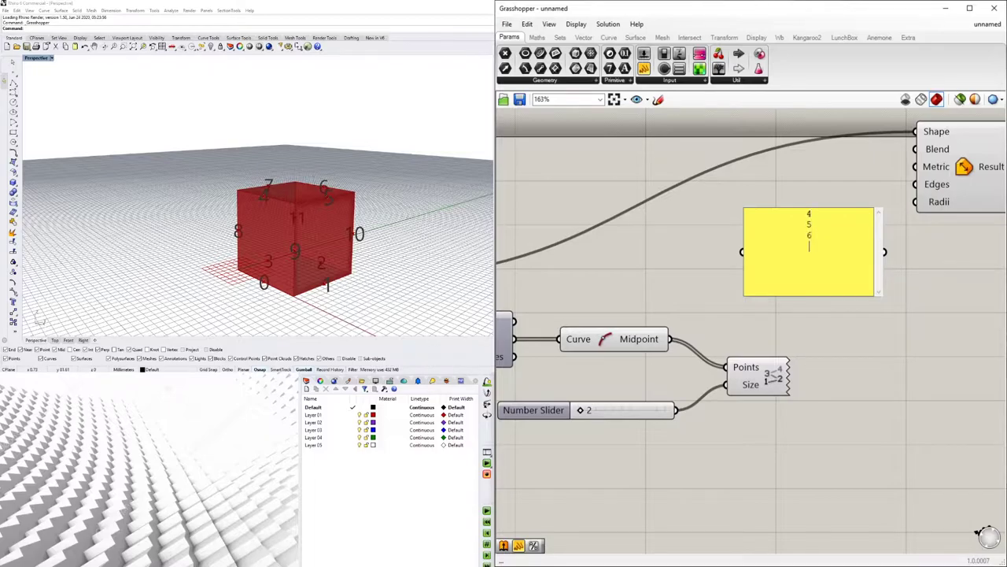
click(911, 297)
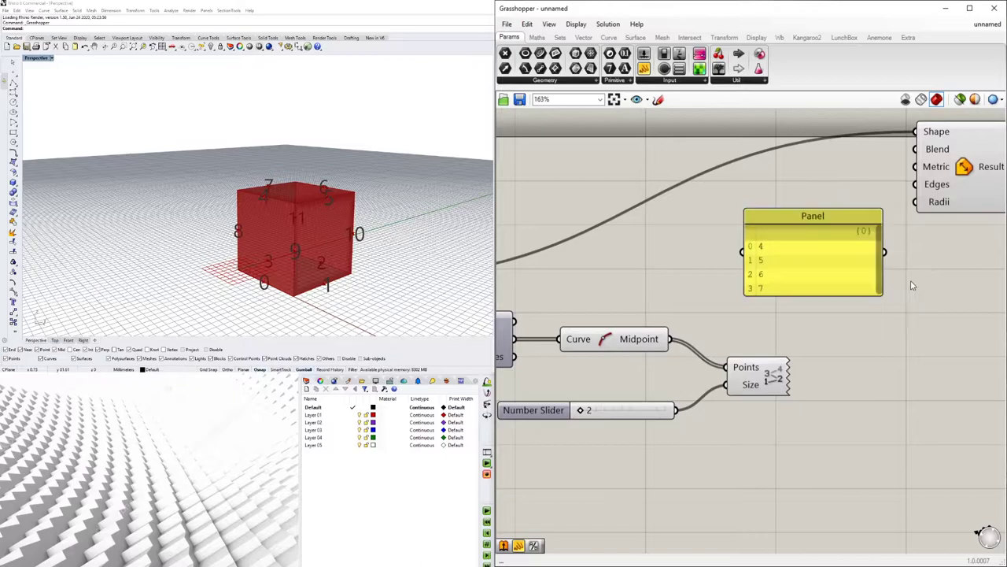
- Connect the panel to the Edges input of Fillet Edge and shift the Fillet Edge component slightly down
right_drag(901, 258, 834, 271)
drag(828, 269, 850, 197)
scroll(894, 209, down, 3)
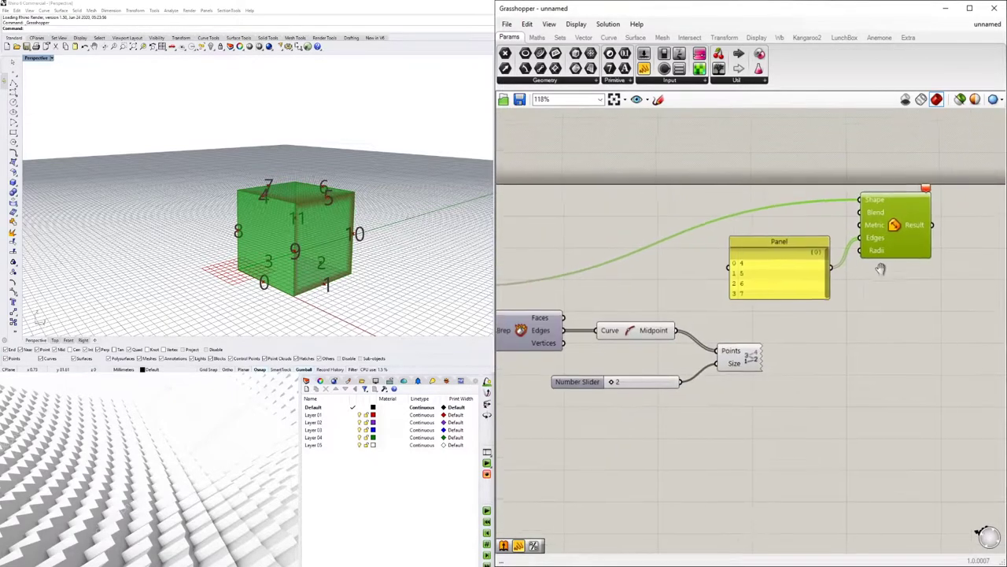
right_drag(867, 260, 878, 262)
drag(924, 238, 934, 264)
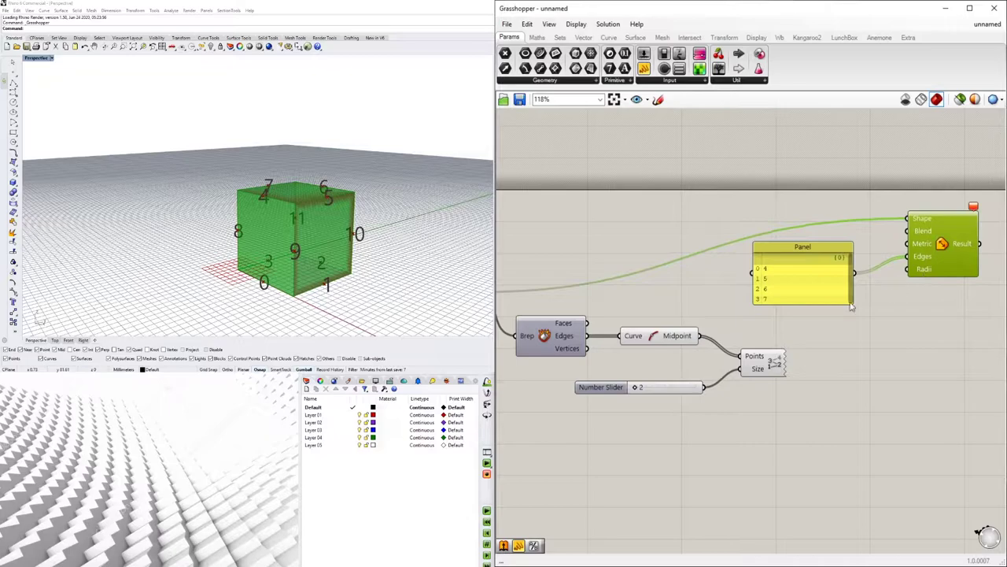
- Add a number slider with the value 2.1 below the panel and connect it to Fillet Edge's Radii input
double_click(791, 334)
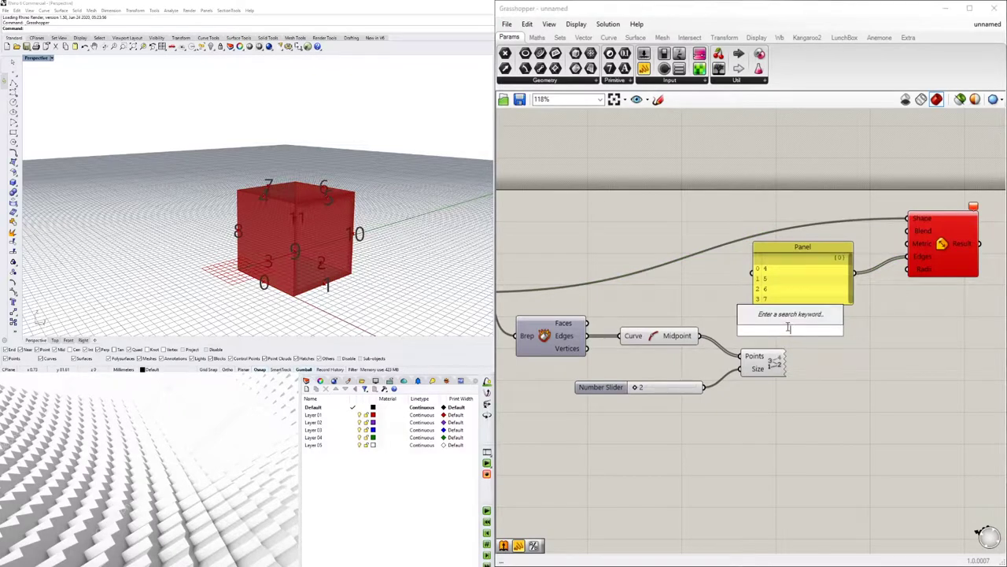
text(2.1)
key(Return)
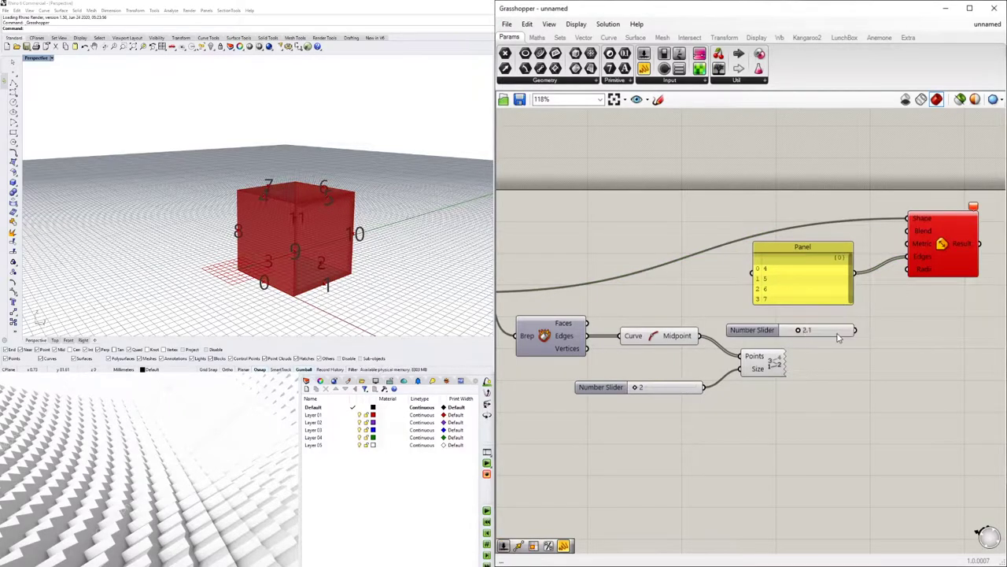
drag(857, 330, 910, 269)
- Turn off the preview of the Domain Box component
right_drag(637, 261, 908, 253)
right_drag(742, 266, 604, 277)
scroll(671, 259, down, 2)
click(656, 266)
right_click(659, 264)
click(665, 291)
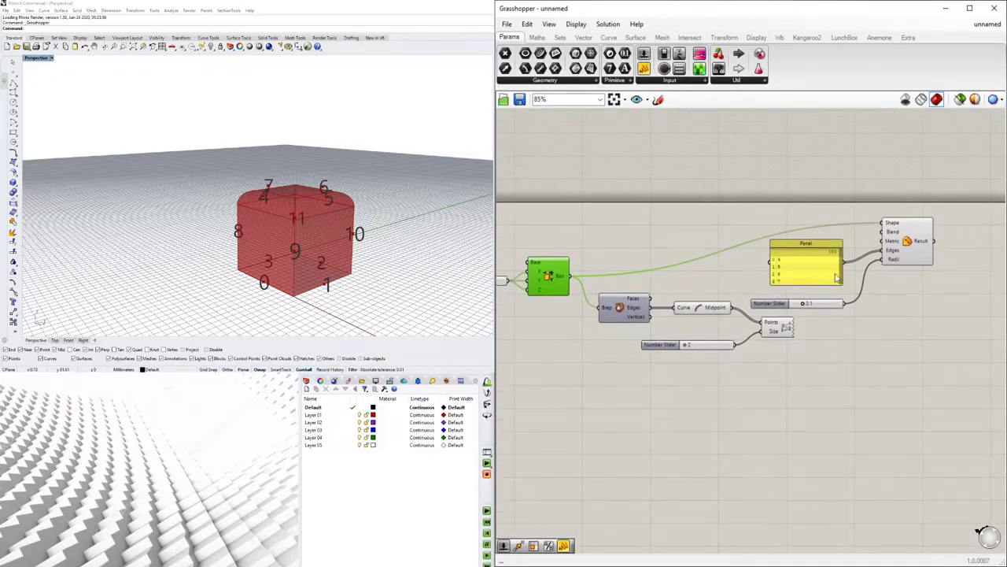
- Check the filleted box in the viewport and set the fillet radius slider to 5.4
click(915, 244)
right_drag(288, 215, 230, 201)
scroll(231, 202, up, 6)
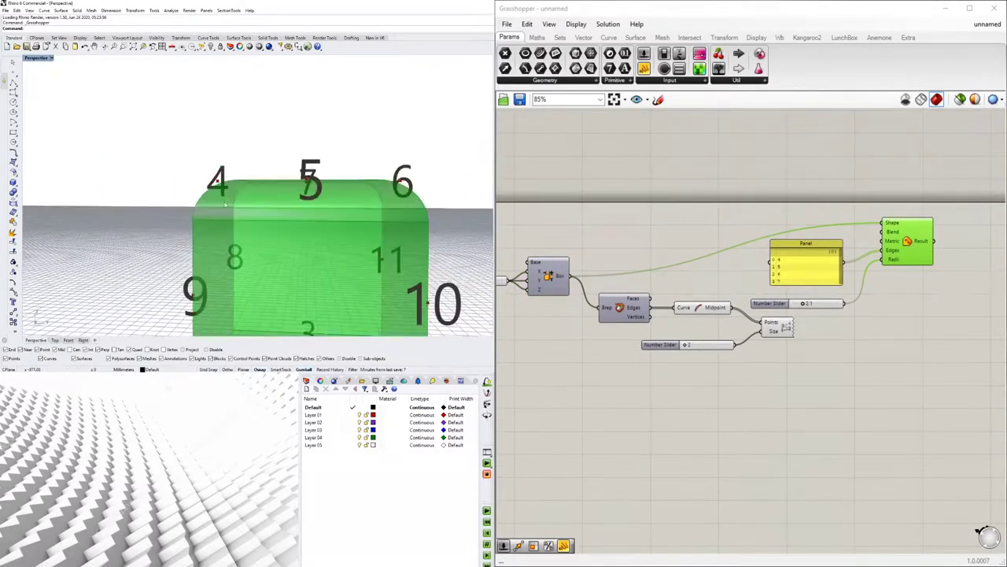
right_drag(439, 191, 456, 208)
scroll(307, 200, down, 7)
scroll(801, 306, up, 3)
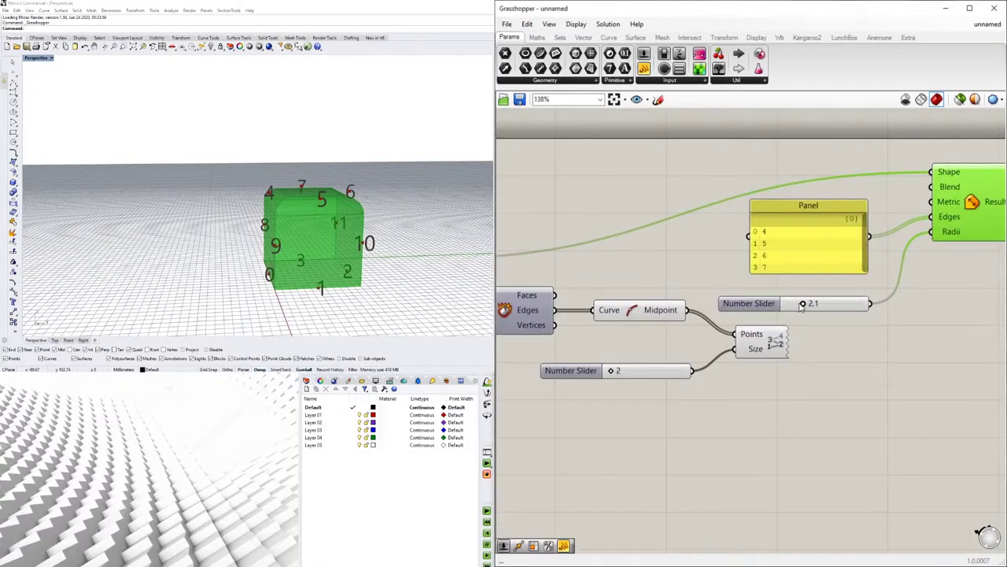
click(802, 306)
drag(803, 306, 827, 304)
scroll(287, 181, up, 2)
right_drag(287, 181, 232, 177)
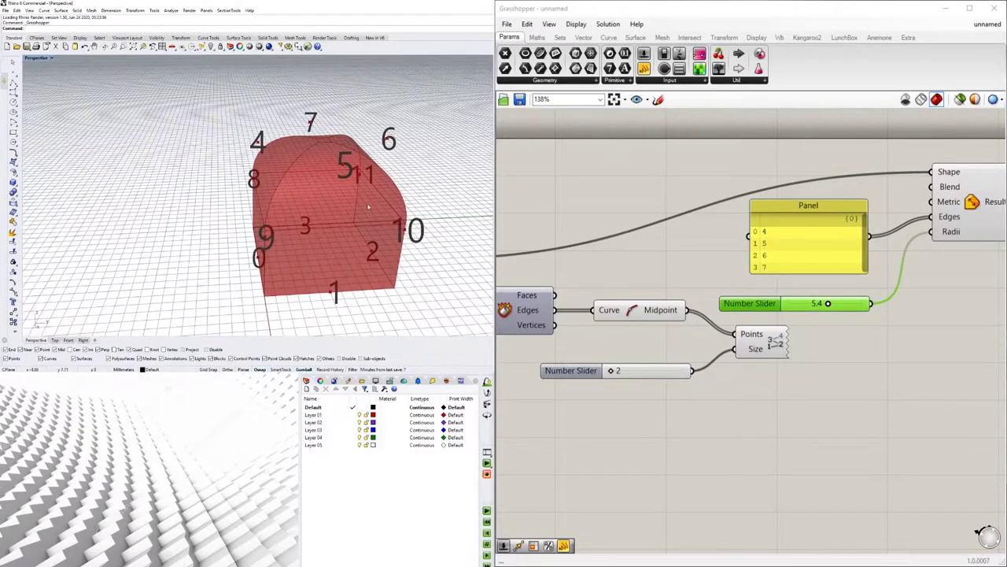
- Delete the panel that feeds the edge indices to Fillet Edge
right_drag(940, 297, 722, 328)
scroll(787, 325, down, 2)
right_drag(795, 324, 881, 311)
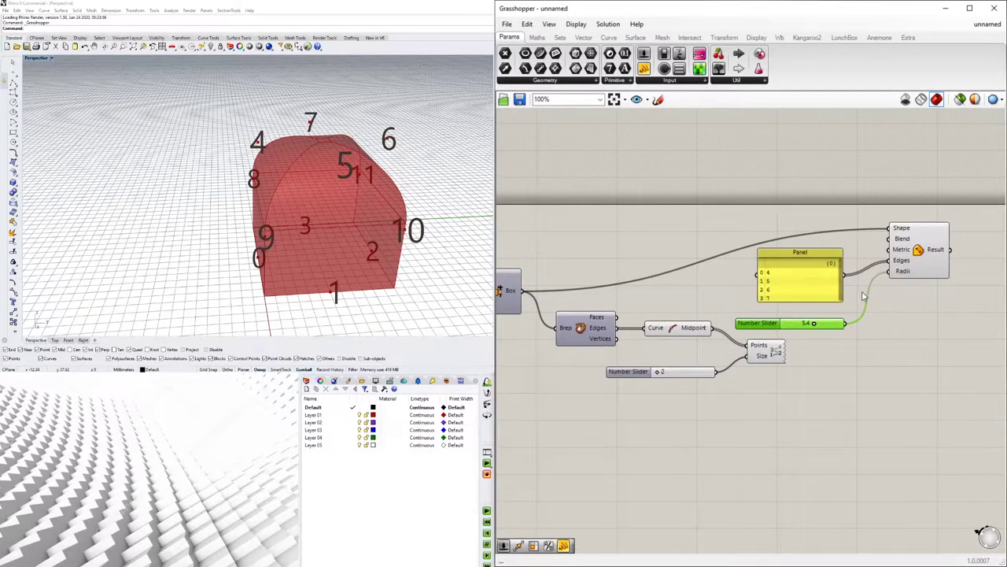
click(787, 265)
key(Delete)
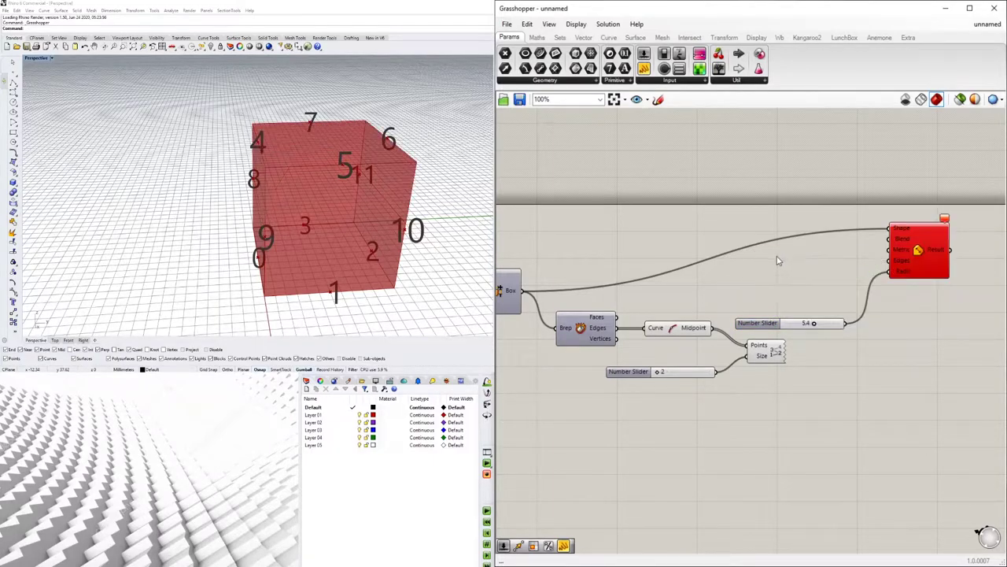
- Move Fillet Edge a little away from its slider, and shift the entire definition down from the canvas's upper border
right_drag(871, 252, 865, 272)
drag(904, 280, 922, 299)
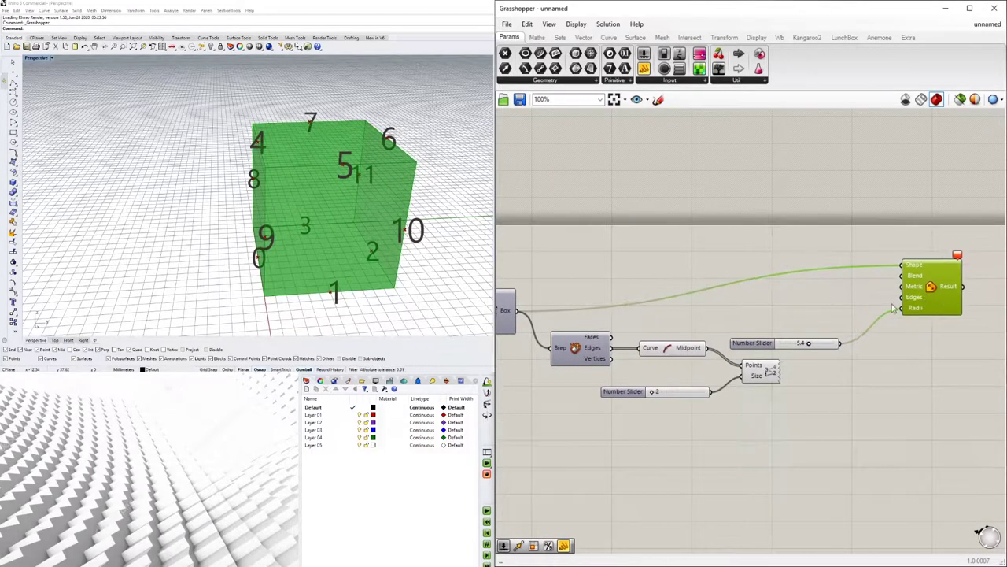
click(816, 314)
scroll(837, 273, down, 3)
drag(929, 373, 569, 233)
right_drag(586, 258, 708, 229)
drag(738, 265, 729, 325)
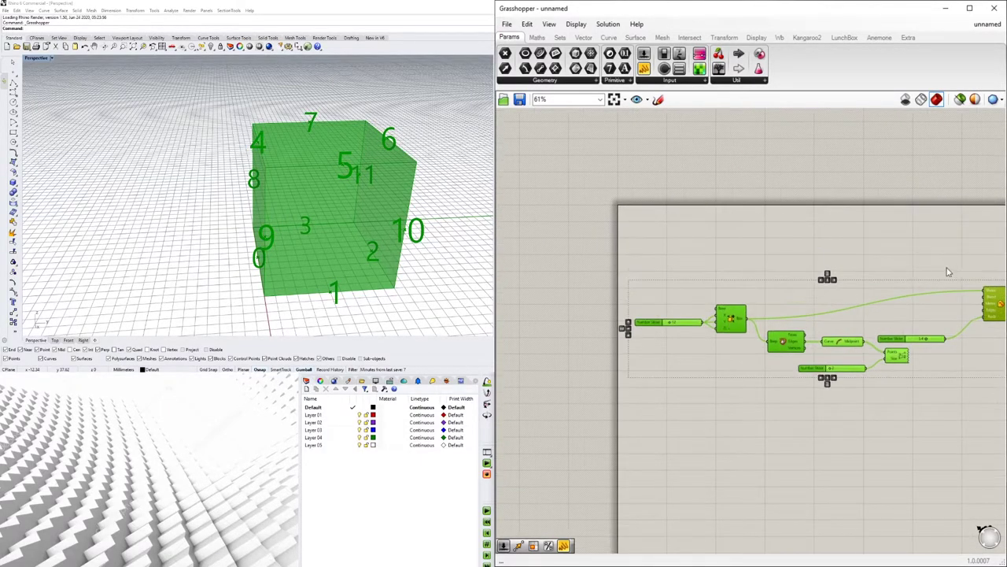
- Add a Series component to the canvas above the slider chain, in front of Fillet Edge
click(949, 270)
scroll(930, 268, up, 3)
right_drag(922, 272, 895, 272)
double_click(856, 257)
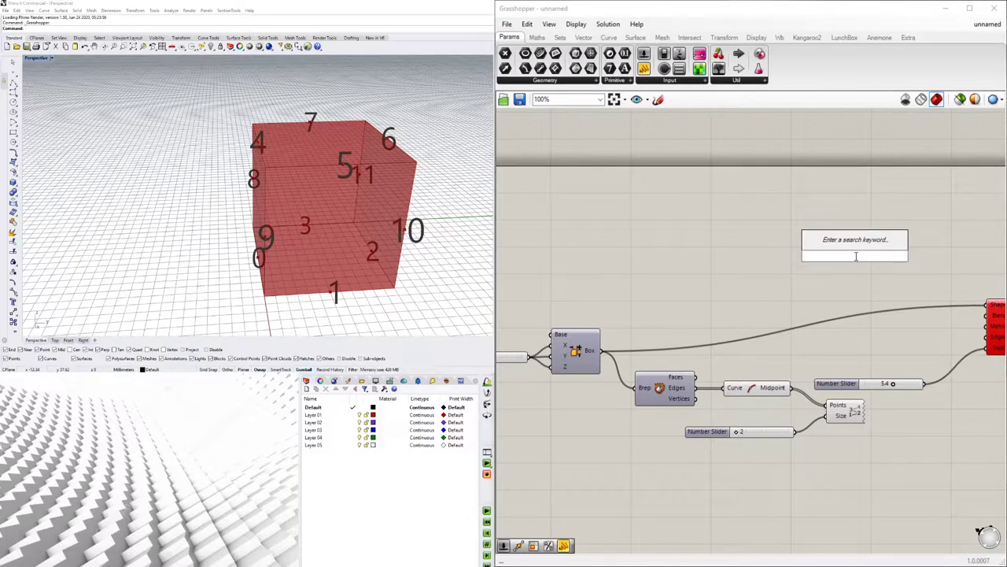
text(seri)
click(847, 245)
right_drag(907, 252, 850, 261)
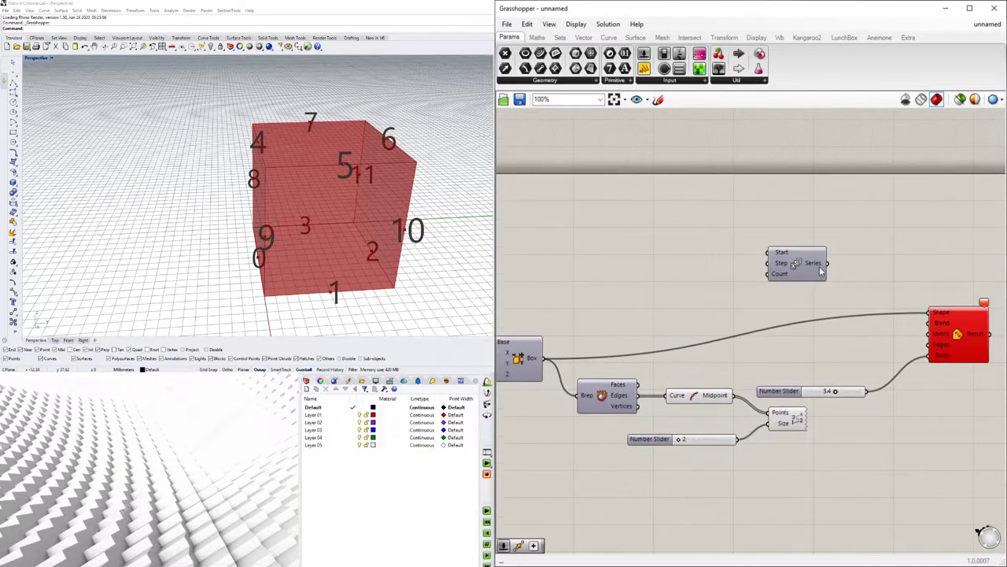
drag(821, 271, 858, 273)
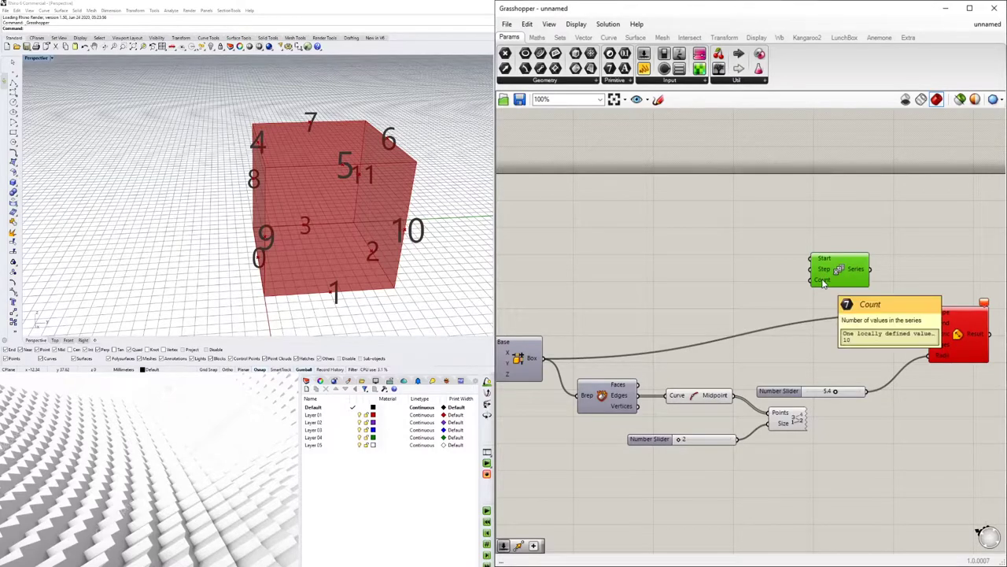
- Add a number slider set to 12, wire it to the Series Count input, and connect Series to Fillet Edge's Edges input
double_click(727, 295)
text(12)
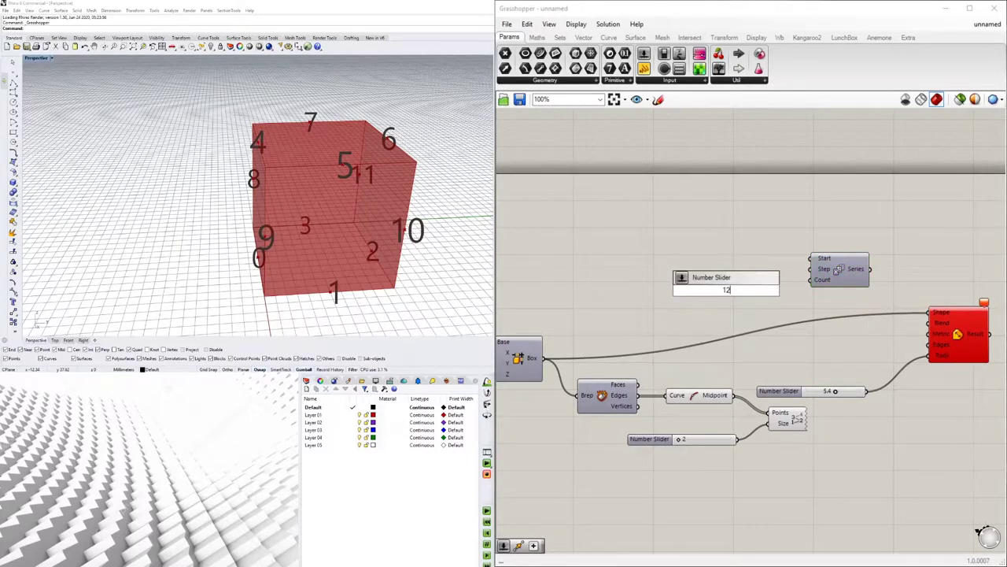
key(Return)
right_drag(362, 224, 320, 242)
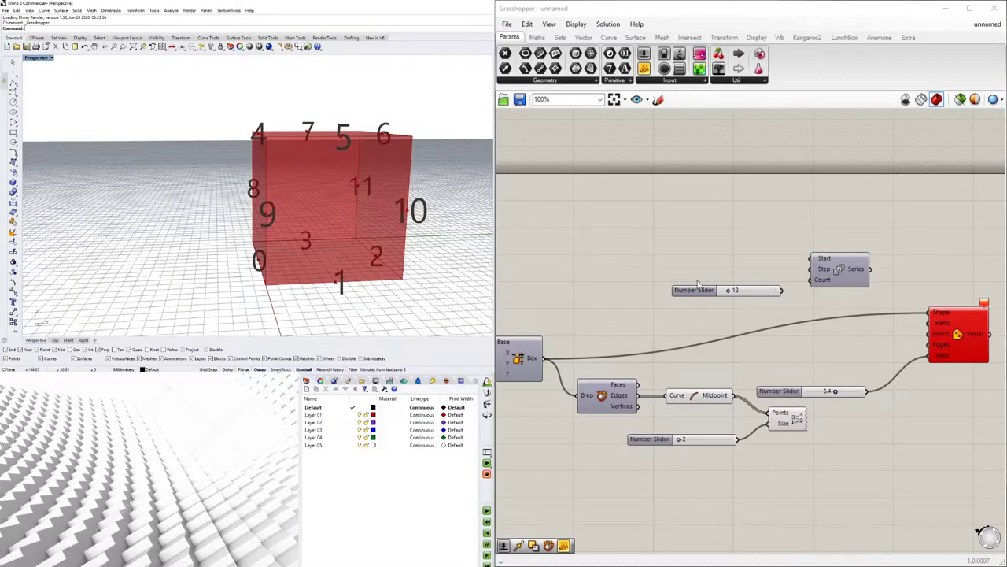
drag(783, 290, 929, 345)
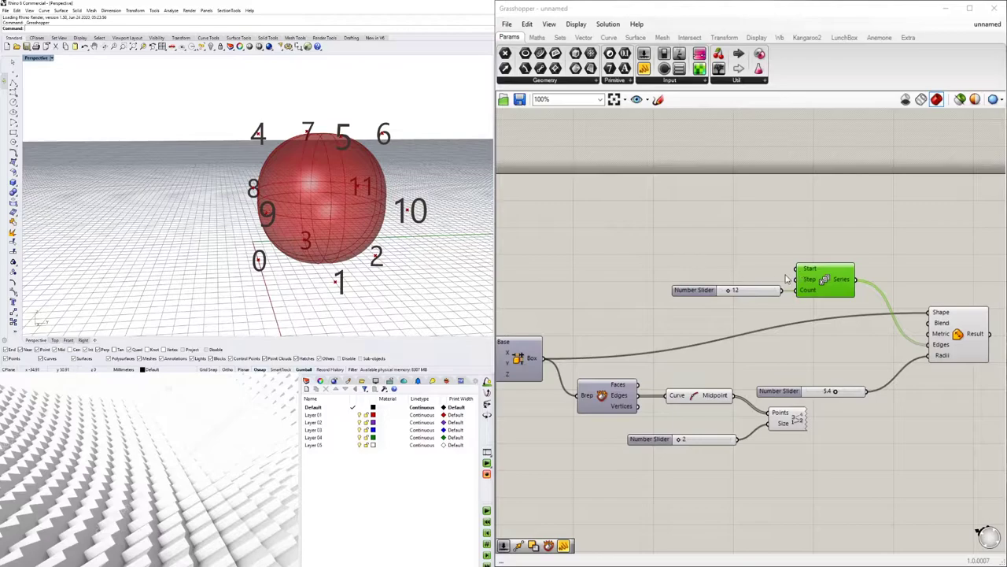
drag(835, 305, 851, 273)
- Set the fillet radius slider to 3.6
click(885, 391)
scroll(834, 387, up, 4)
drag(835, 395, 809, 395)
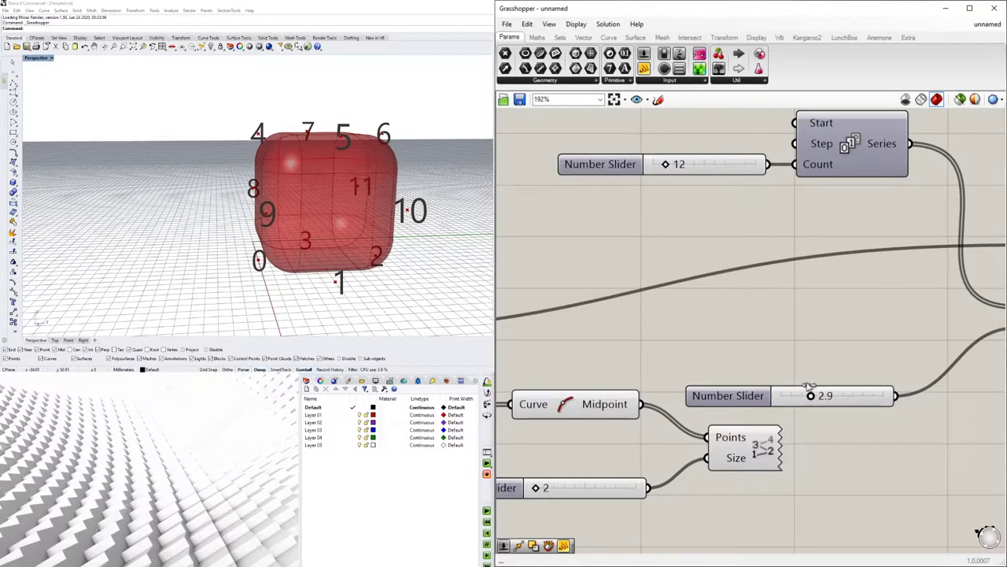
right_drag(326, 170, 366, 149)
mouse_move(810, 397)
mouse_down()
mouse_move(801, 397)
mouse_move(818, 396)
mouse_up()
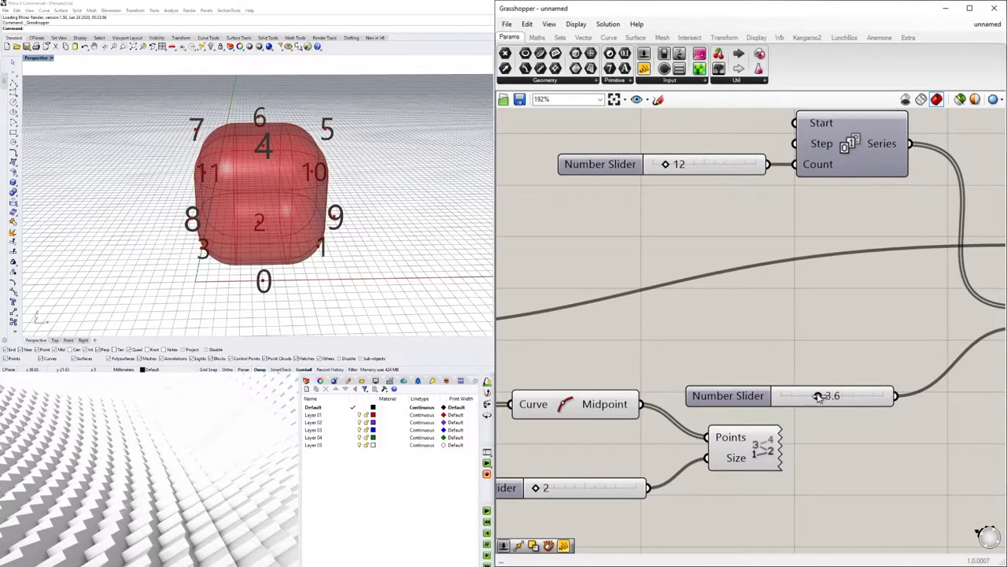
- Examine the fully filleted box from several angles, along with the Series wiring into Fillet Edge
scroll(201, 168, down, 2)
right_drag(202, 168, 237, 174)
scroll(284, 175, up, 5)
scroll(244, 197, down, 6)
scroll(218, 202, up, 6)
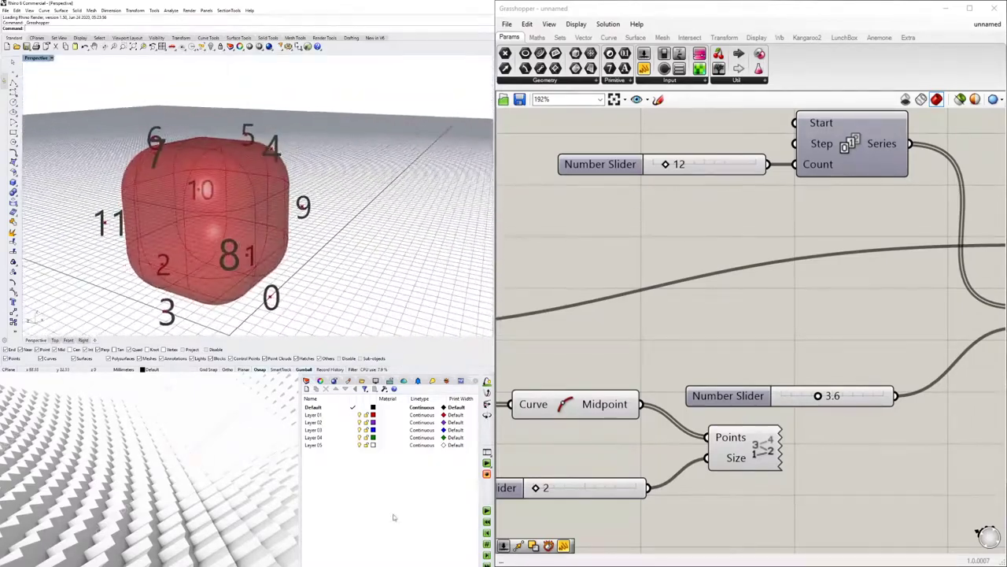
scroll(823, 265, down, 2)
right_drag(715, 201, 667, 273)
scroll(667, 271, up, 3)
scroll(802, 333, down, 3)
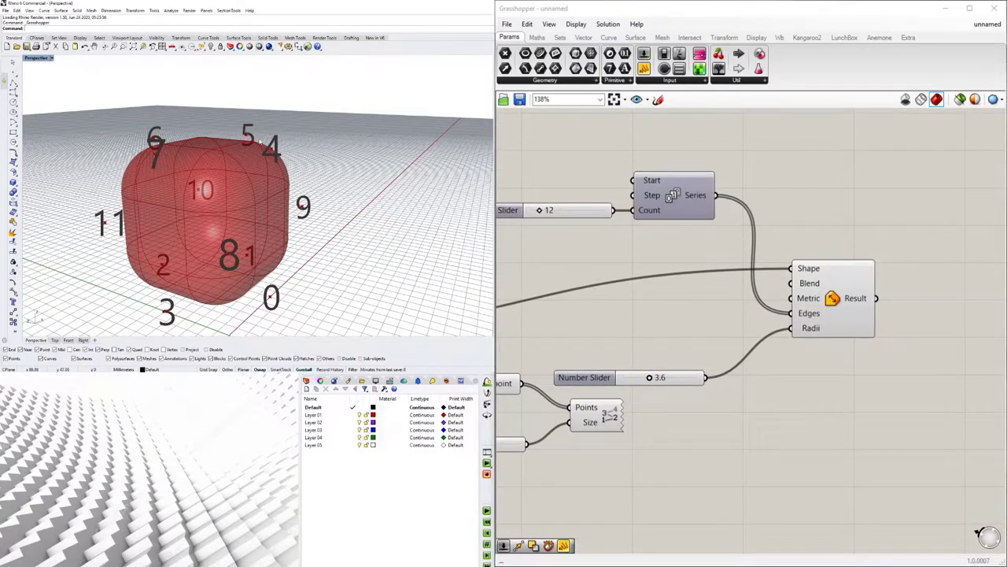
mouse_move(245, 106)
right_down()
mouse_move(228, 130)
mouse_move(240, 94)
mouse_move(256, 118)
right_up()
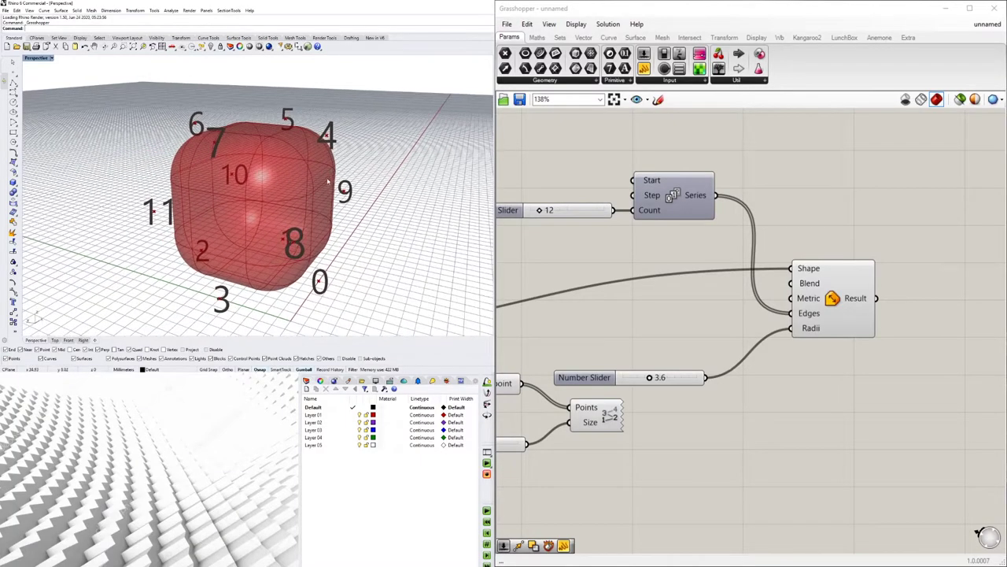
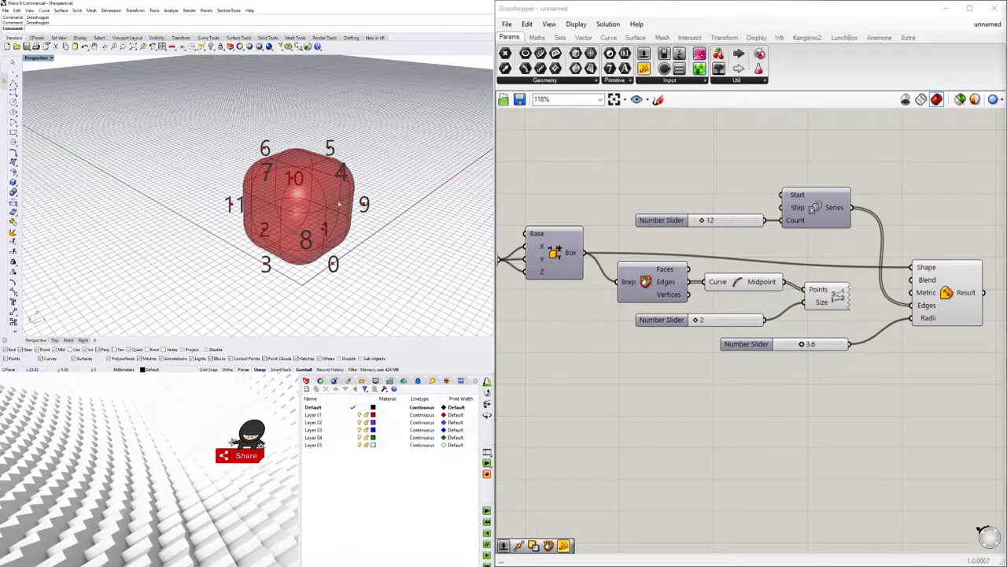
mouse_move(332, 225)
right_down()
mouse_move(364, 191)
mouse_move(346, 236)
right_up()
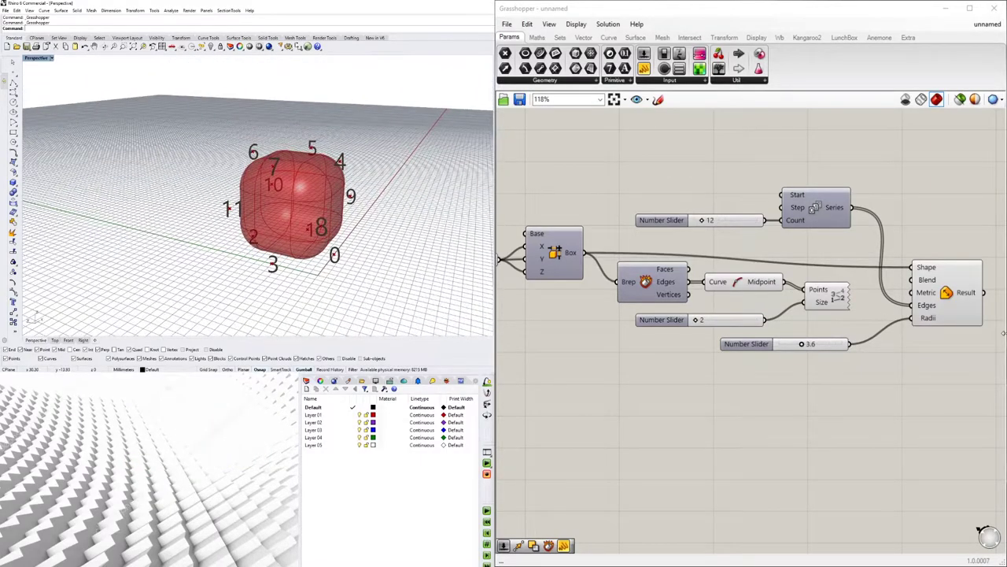
- Try the Chamfer option for Fillet Edge's Blend input and inspect the box up close
scroll(918, 296, up, 3)
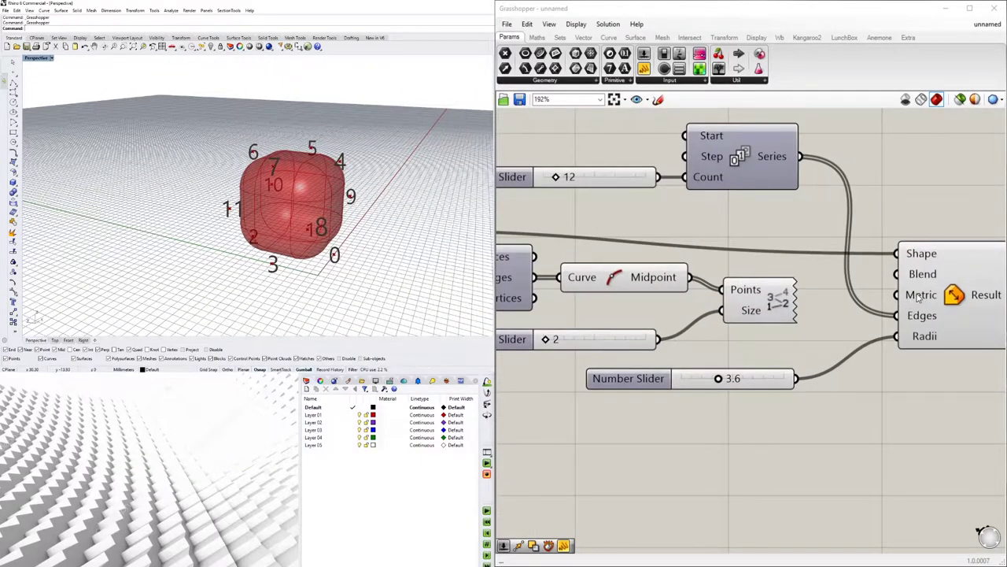
right_drag(915, 233, 853, 258)
right_click(857, 300)
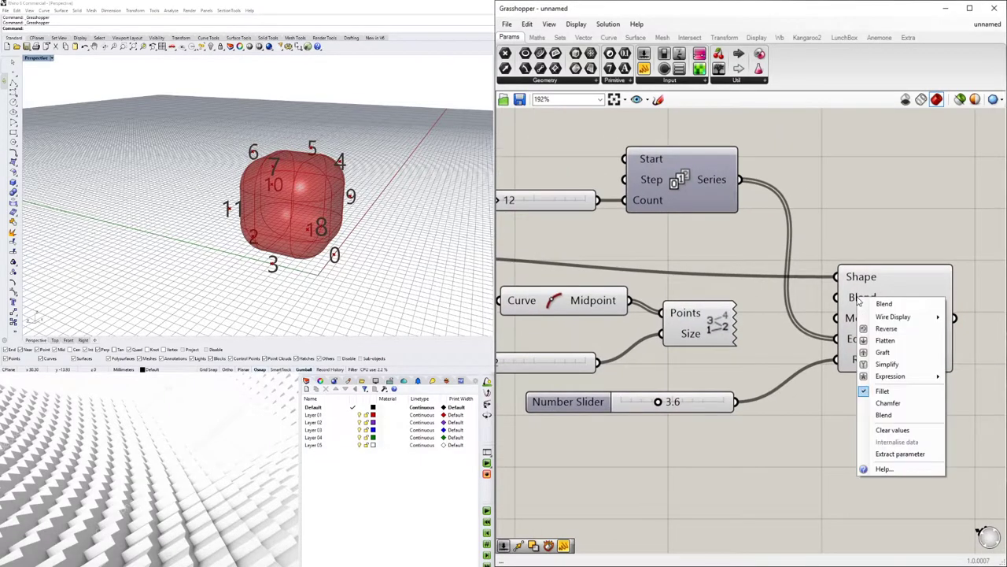
click(886, 403)
right_drag(480, 275, 274, 175)
scroll(275, 175, up, 7)
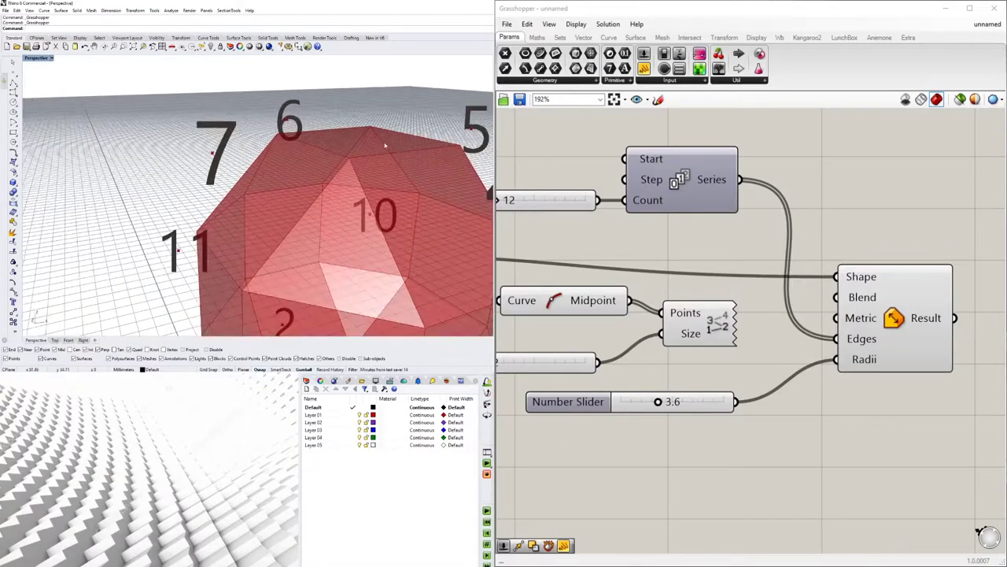
scroll(290, 206, down, 7)
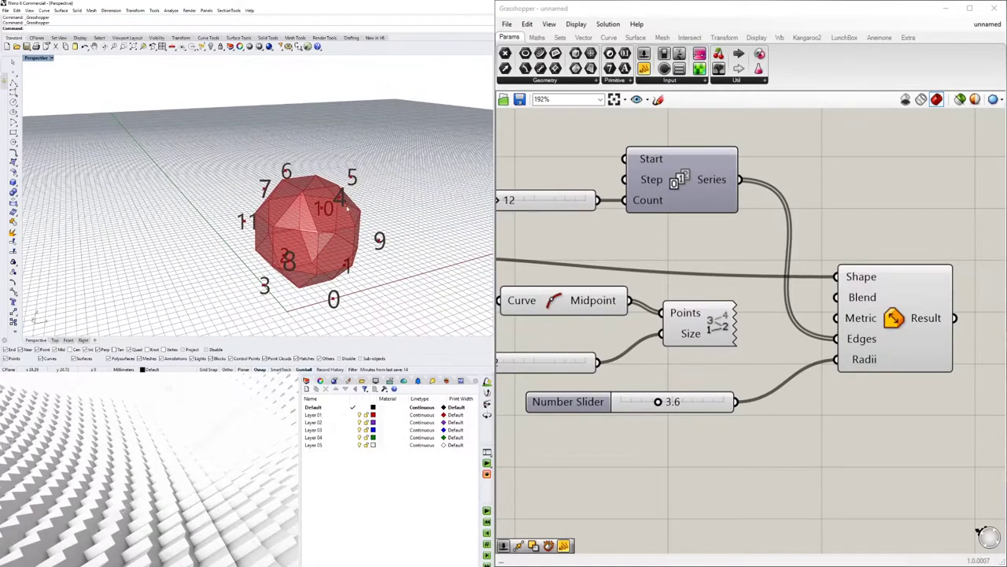
- Try the Blend option for Fillet Edge's Blend input and view the box from higher up
right_click(859, 306)
click(875, 423)
right_drag(334, 208, 338, 260)
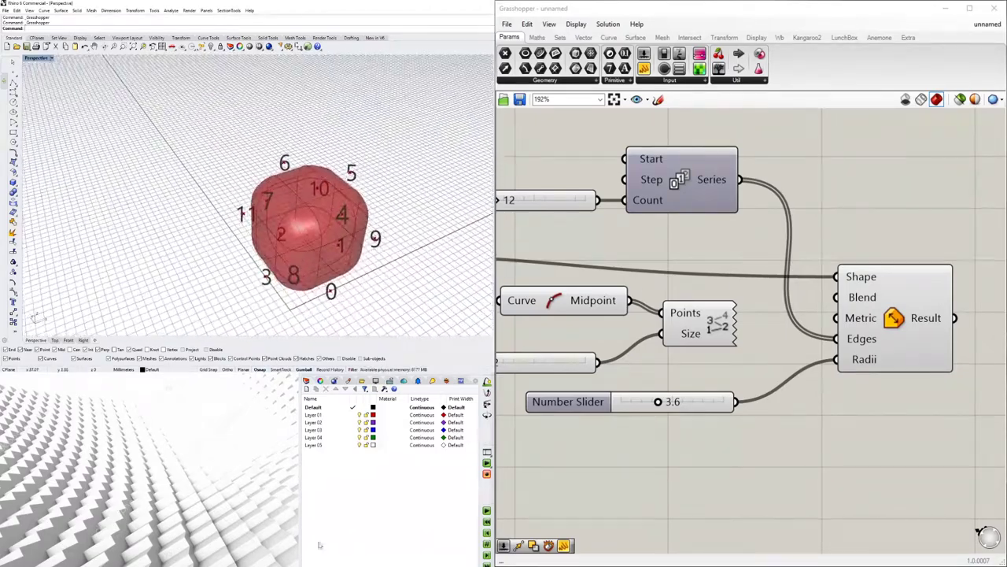
- Try Edge Distance and Rail Distance for Fillet Edge's Metric input
right_click(859, 318)
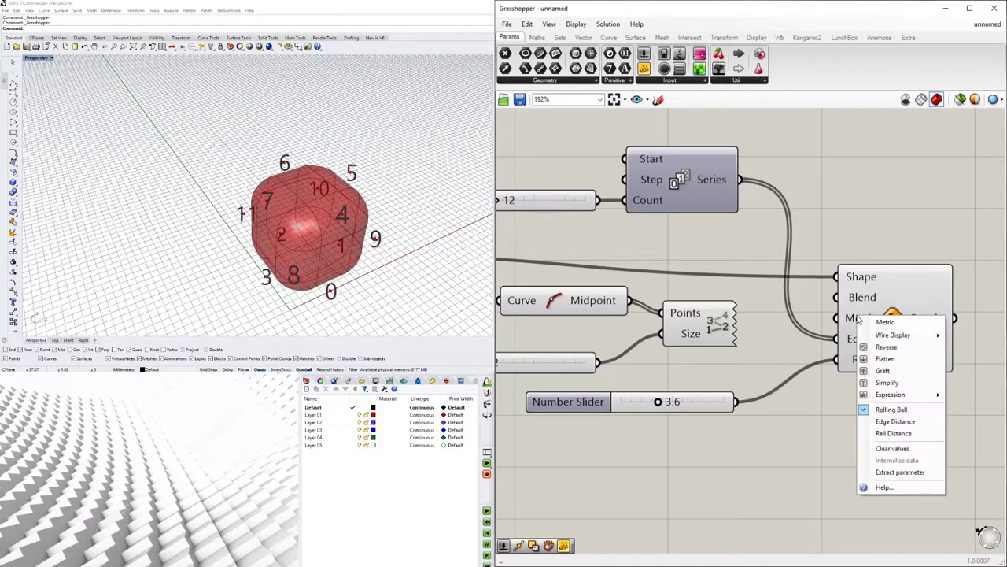
click(890, 422)
right_click(857, 318)
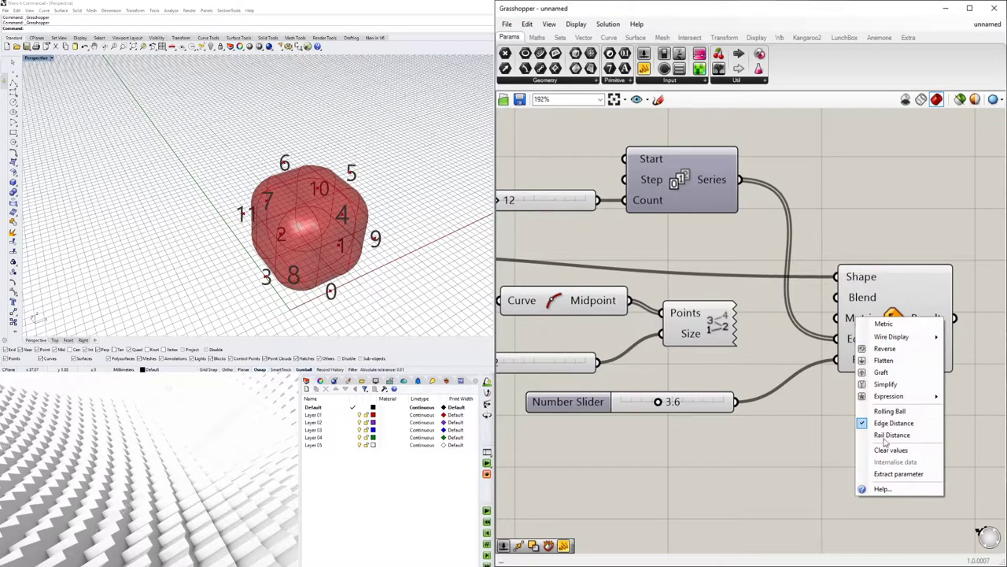
click(890, 437)
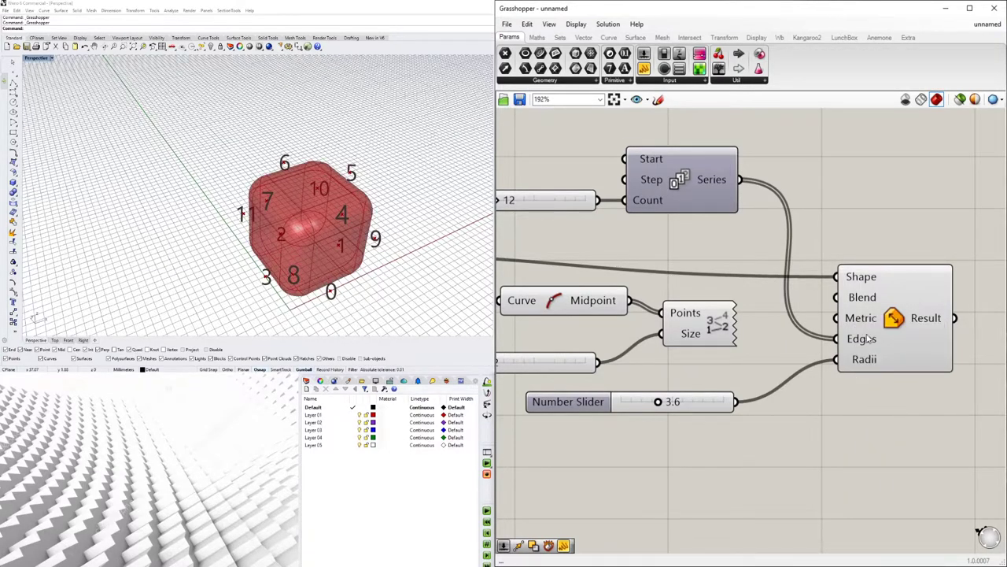
- Set Fillet Edge's Metric input back to Rolling Ball and its Blend input back to Fillet
right_click(864, 319)
click(866, 413)
right_drag(229, 247, 242, 202)
right_click(867, 297)
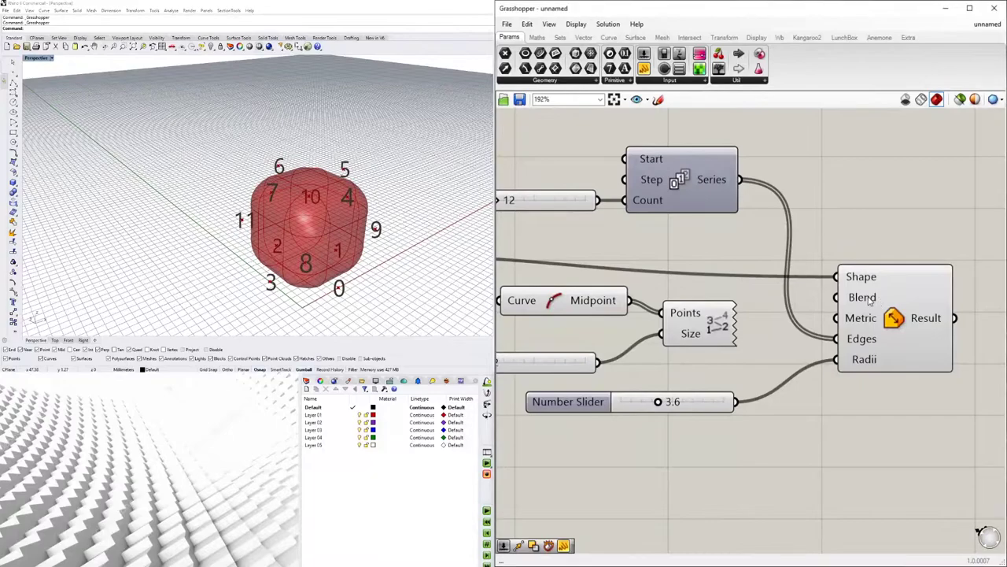
click(898, 402)
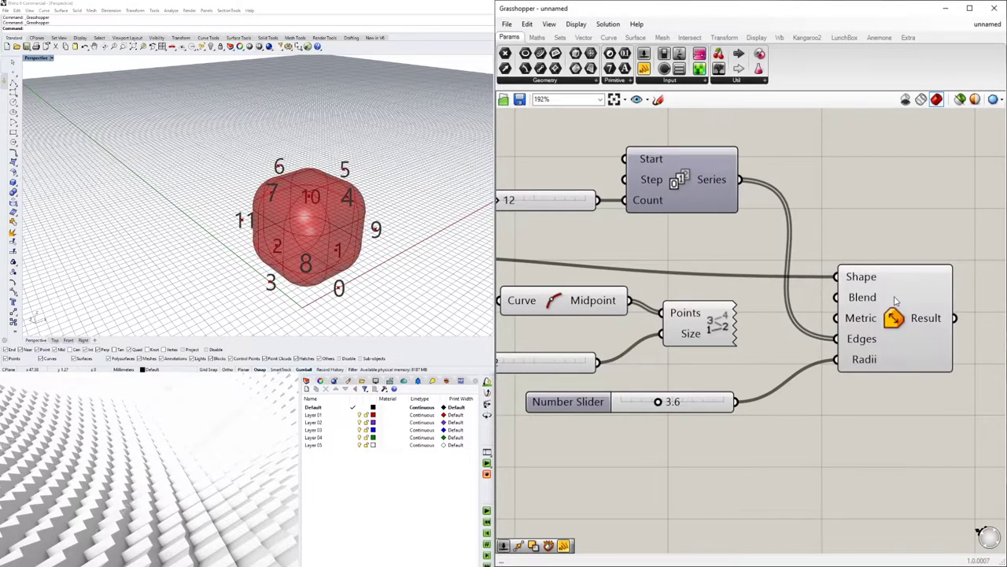
right_click(868, 321)
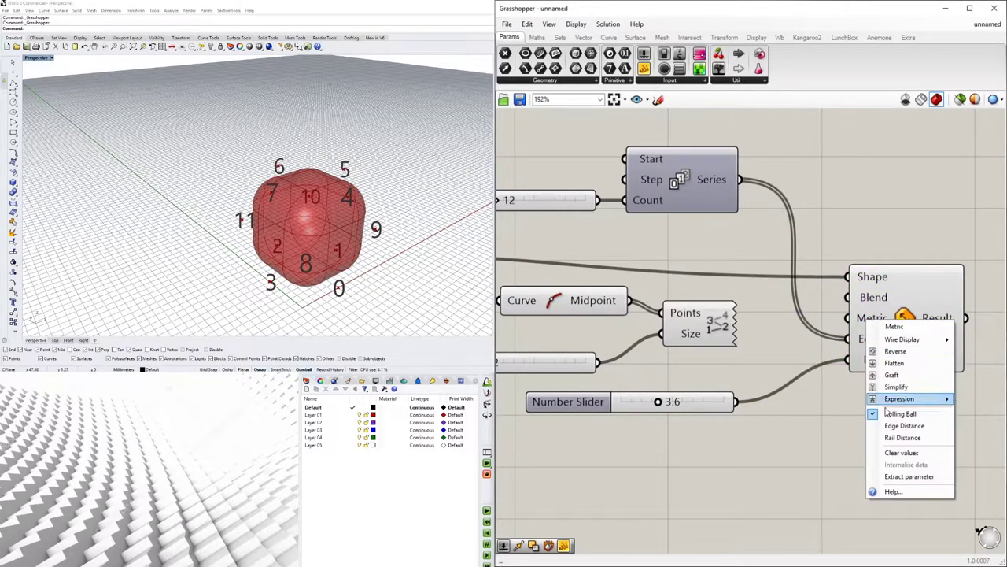
click(181, 203)
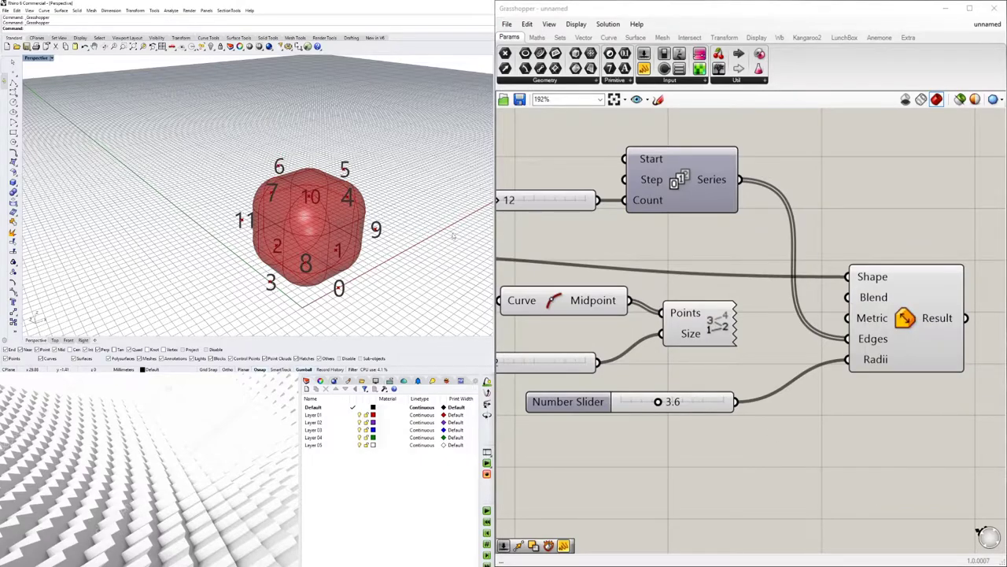
- Inspect the filleted box from several angles and highlight Fillet Edge's output in the viewport
scroll(310, 190, up, 4)
right_drag(289, 195, 336, 181)
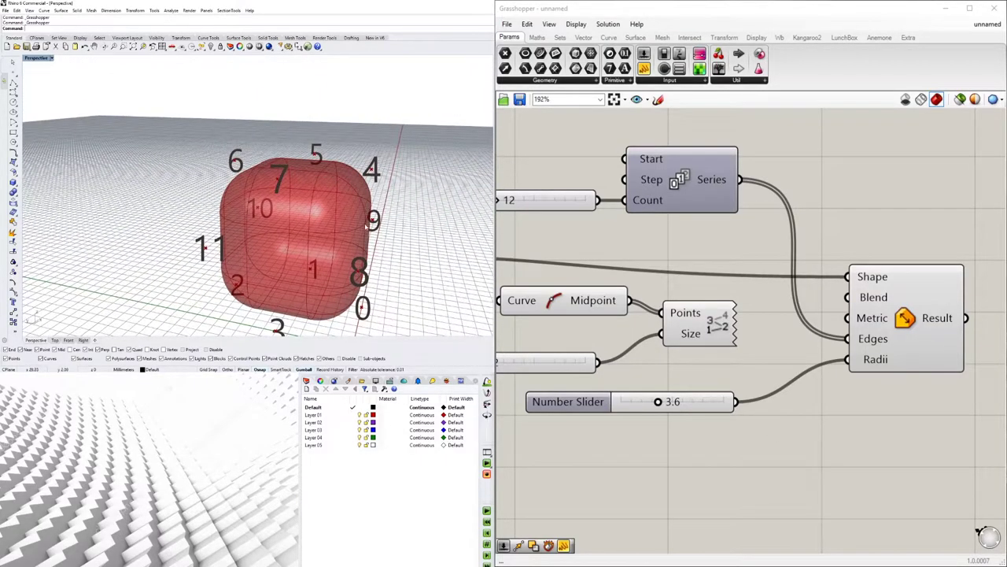
right_drag(408, 259, 354, 271)
scroll(383, 238, down, 4)
scroll(886, 392, down, 5)
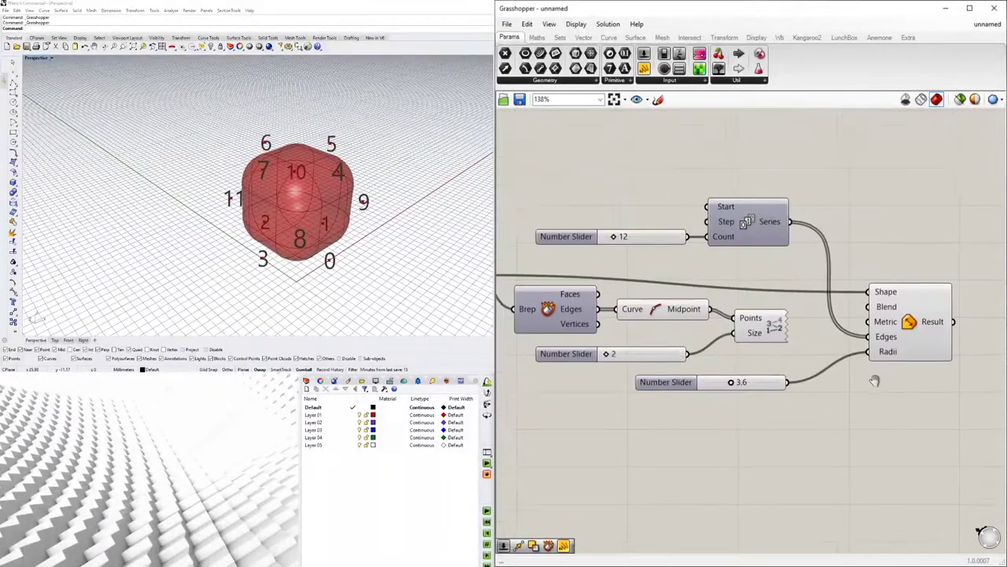
click(904, 320)
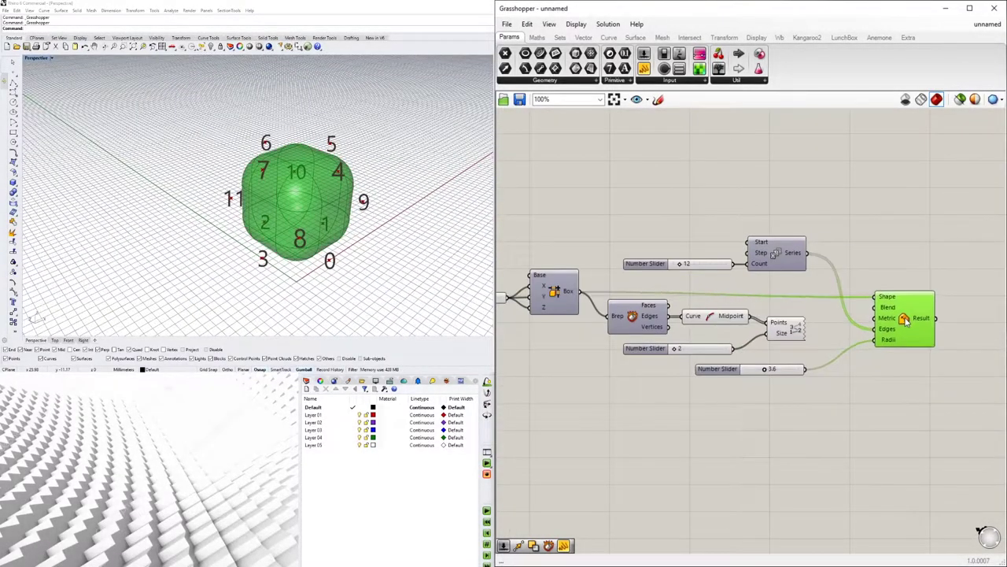
click(862, 352)
- Try a value of 7 on the edge count slider feeding Series and view the partly filleted box
scroll(683, 261, up, 9)
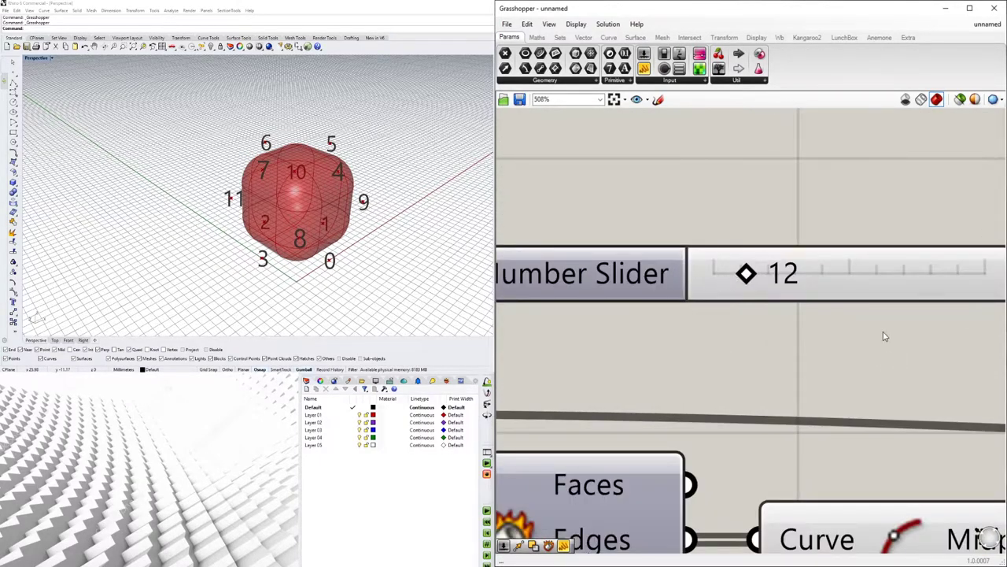
scroll(892, 336, down, 10)
scroll(671, 305, up, 6)
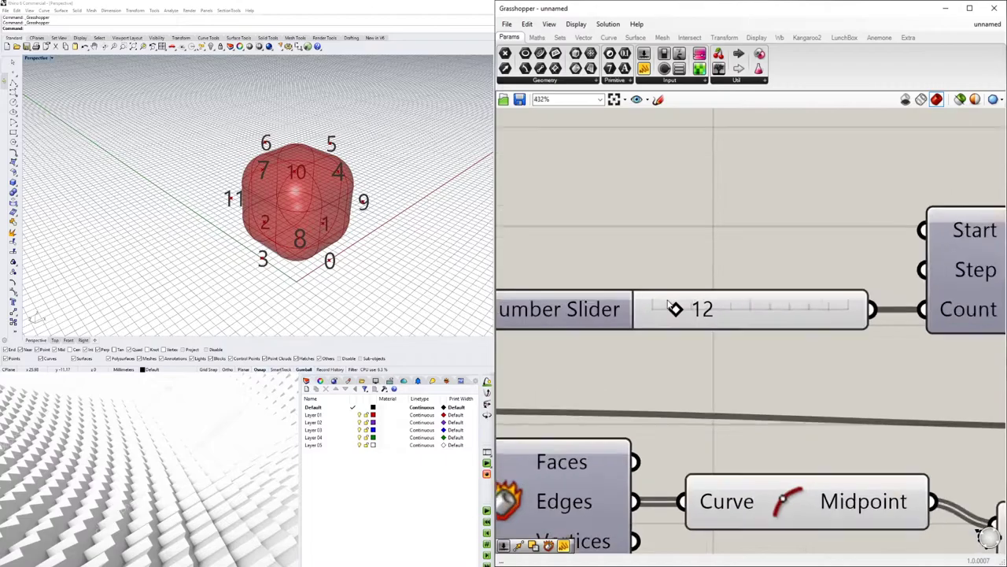
scroll(670, 305, up, 4)
drag(687, 321, 661, 321)
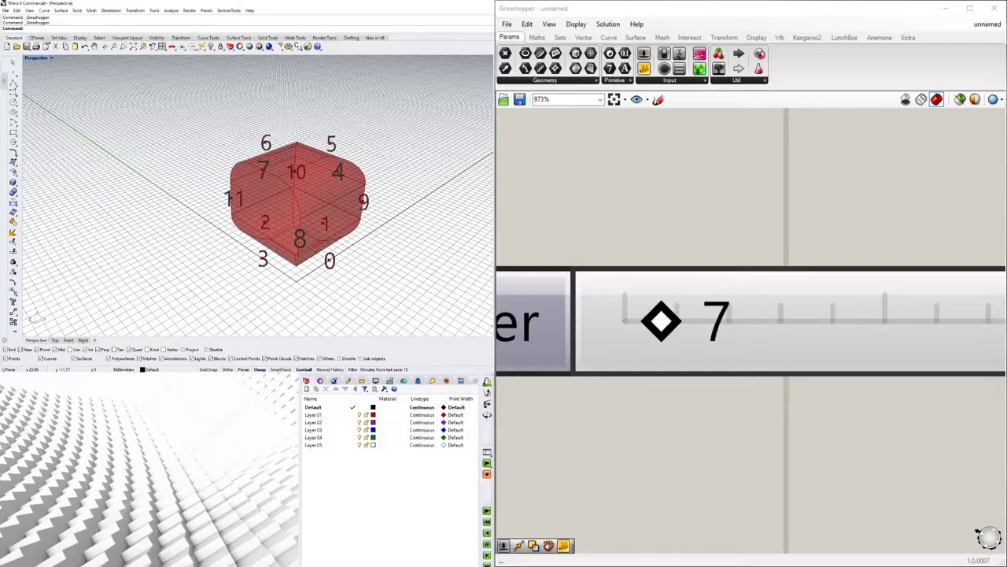
right_drag(394, 231, 425, 236)
- Set the edge count slider feeding Series to 8 and check the box in the viewport
click(661, 321)
drag(661, 321, 667, 320)
right_drag(346, 224, 362, 240)
scroll(358, 207, down, 8)
scroll(806, 236, down, 7)
scroll(895, 222, down, 8)
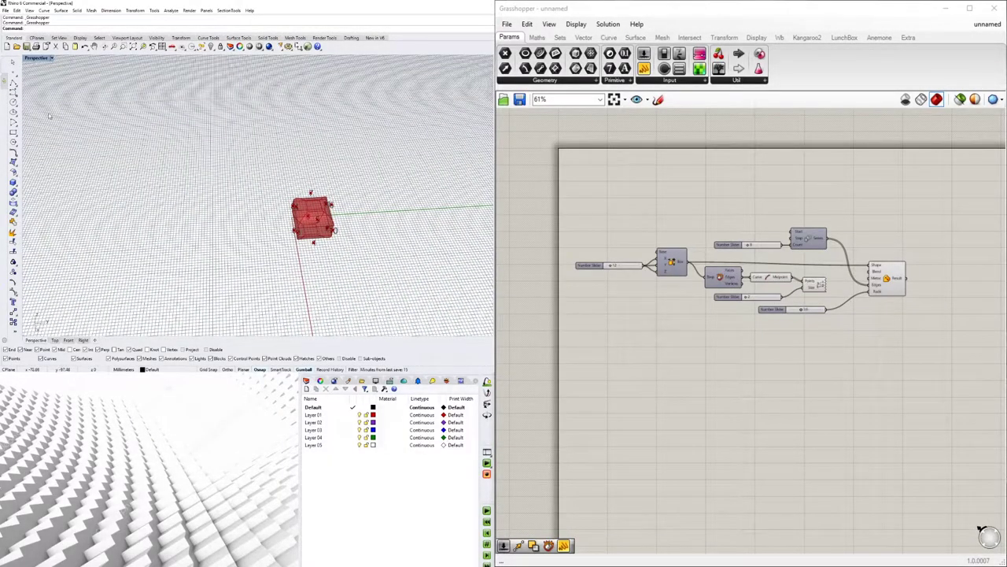
- Switch to Rhino and draw an elongated rectangular box freehand beside the filleted box, along the green axis
click(13, 183)
shift+right_drag(389, 233, 230, 235)
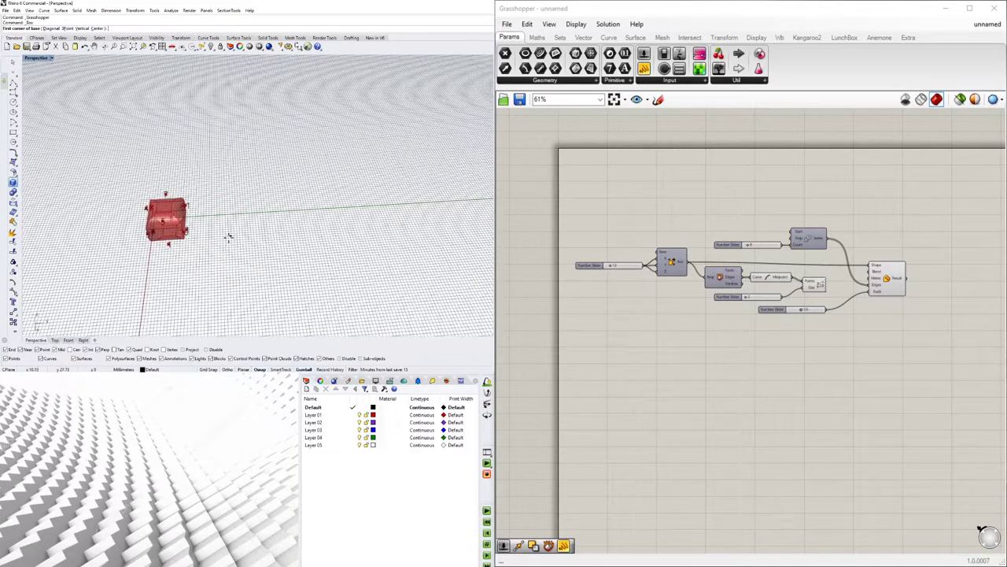
click(228, 235)
click(341, 206)
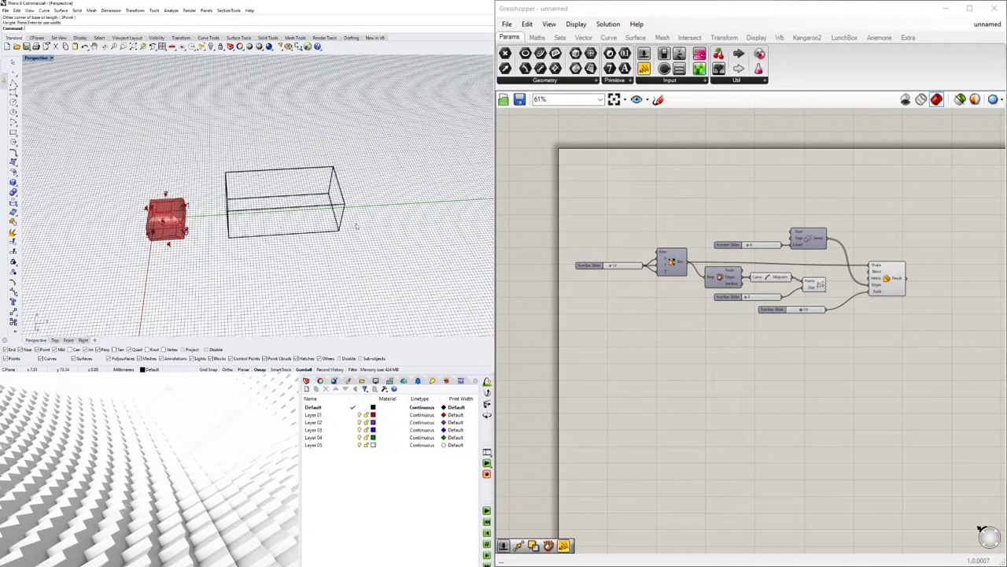
right_drag(356, 226, 313, 230)
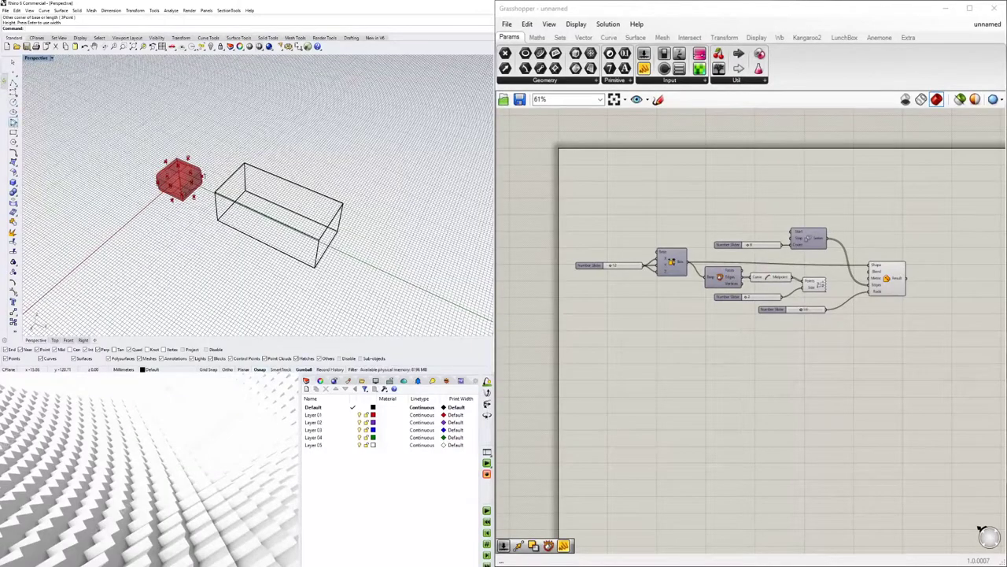
- Set the Perspective viewport to Shaded display and frame both solids
click(36, 57)
click(62, 88)
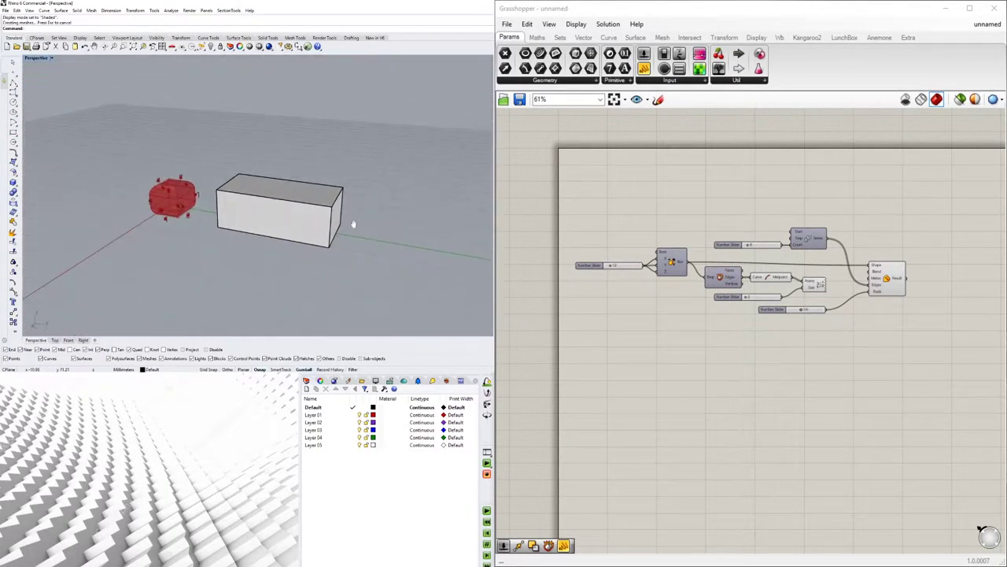
shift+right_drag(355, 226, 327, 210)
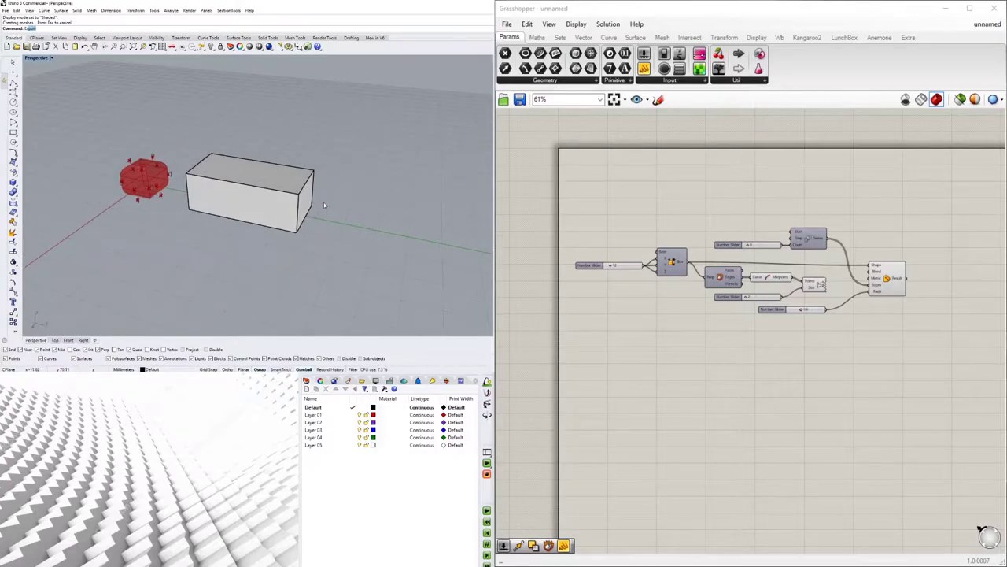
- Extrude the top face of the elongated box straight up to form a second block of similar height
text(ex)
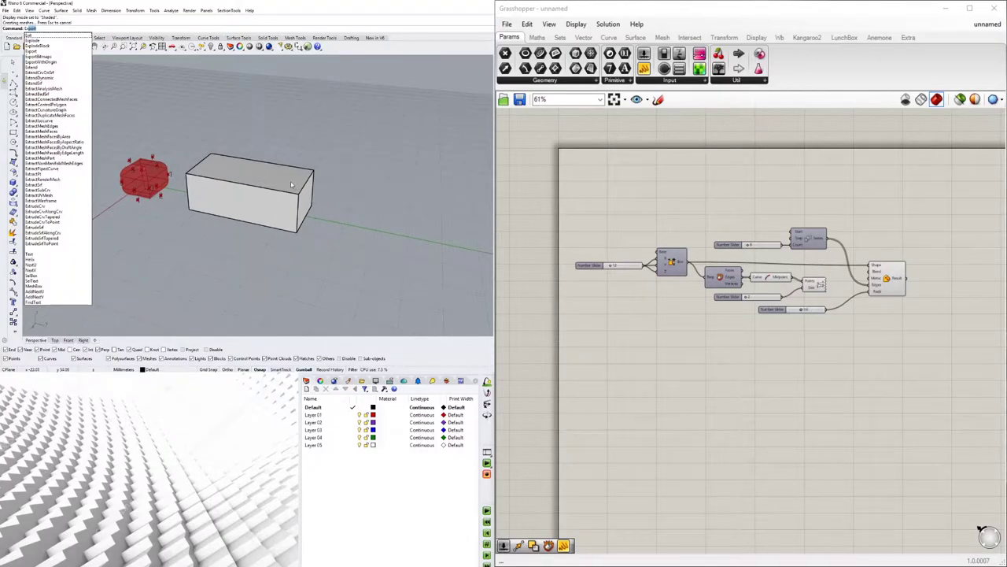
text(t)
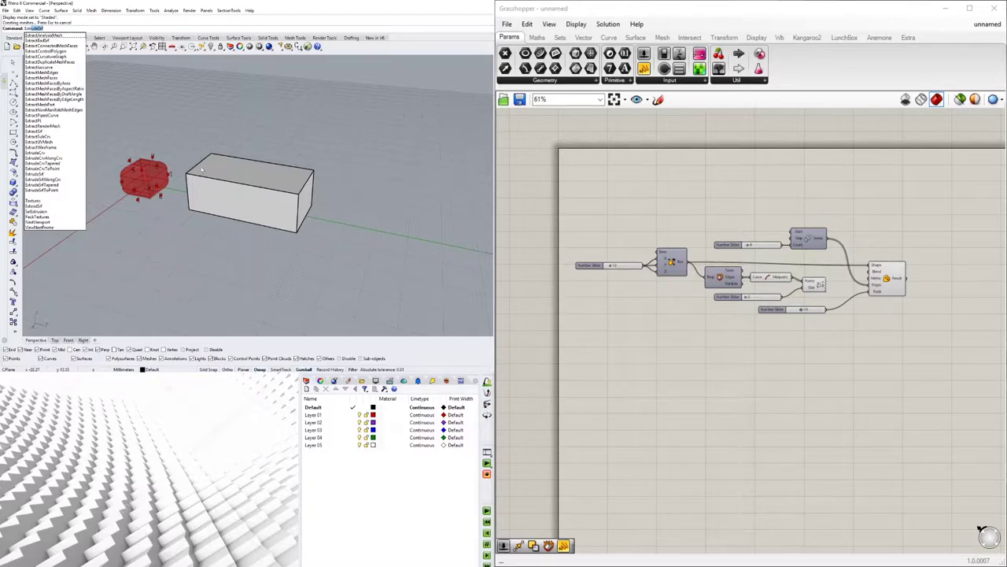
key(Return)
click(202, 169)
key(Return)
click(250, 129)
click(250, 166)
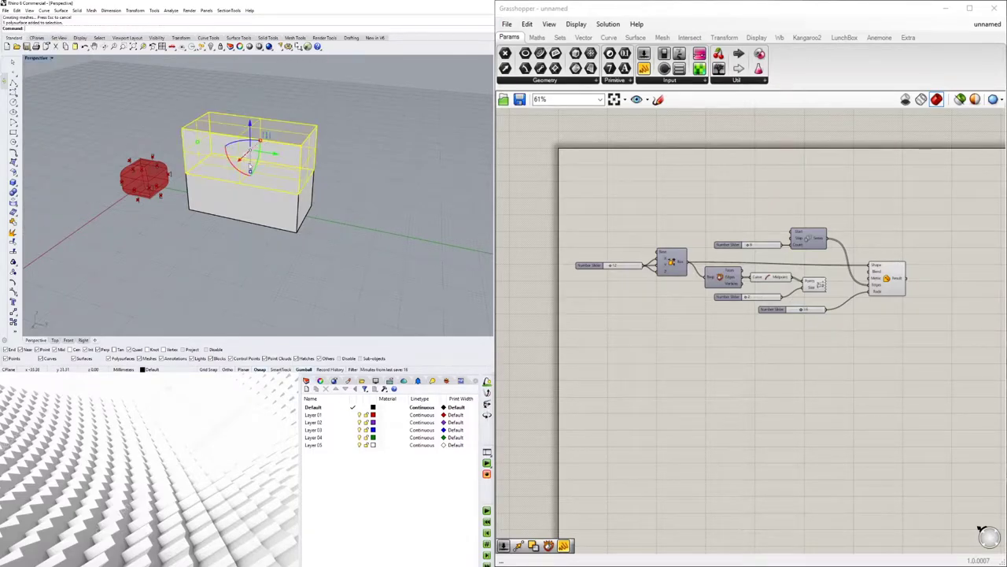
- Narrow the upper block along the green axis and Boolean-union it with the lower box
drag(197, 143, 227, 147)
right_drag(261, 151, 273, 170)
scroll(233, 166, up, 4)
click(411, 268)
drag(412, 268, 260, 140)
key(Return)
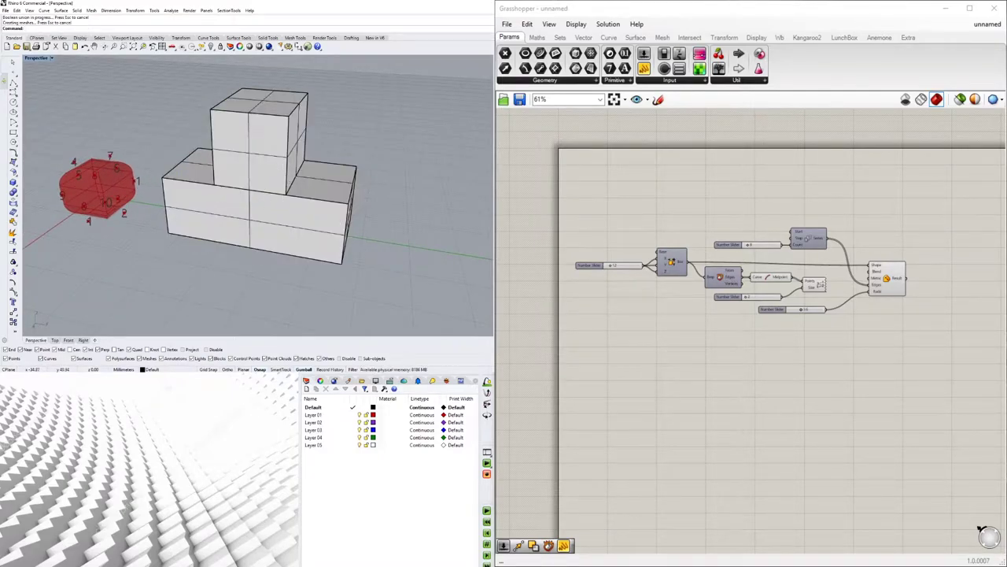
- Try to merge the coplanar faces of the united stepped solid
click(277, 167)
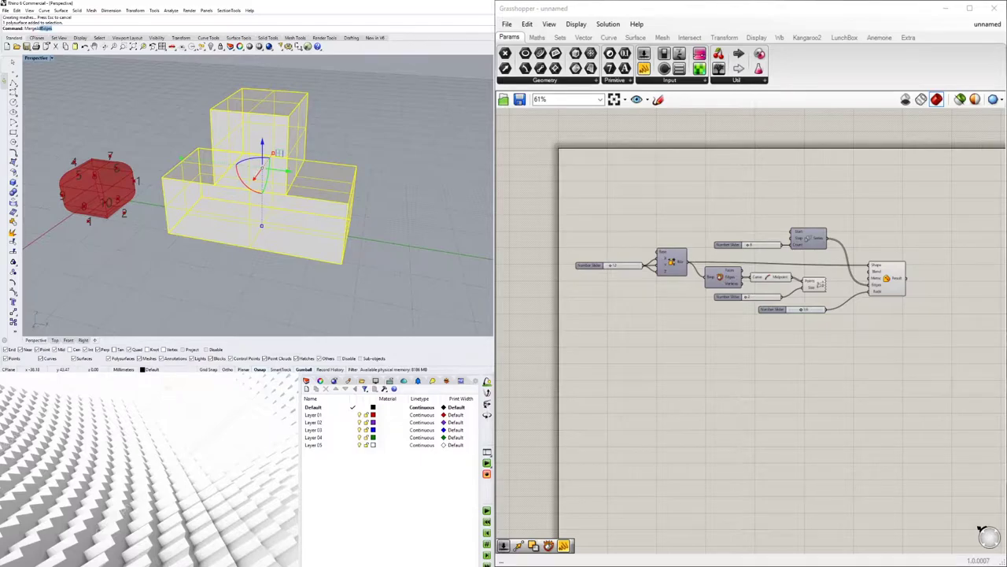
key(Return)
scroll(276, 165, down, 5)
scroll(276, 165, up, 3)
- Add a Brep parameter above the Box component in Grasshopper and reference the stepped Rhino solid in it
click(275, 166)
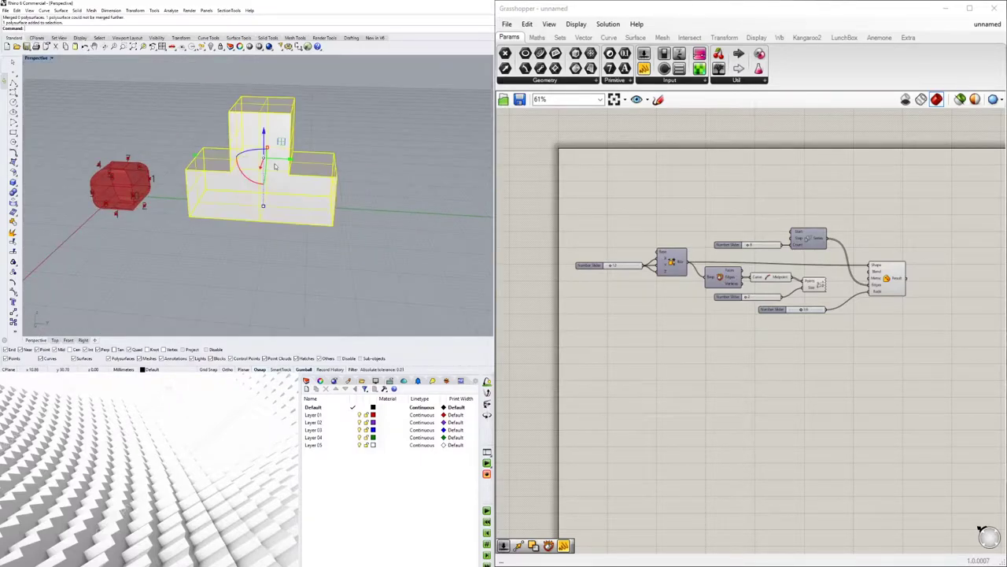
double_click(668, 211)
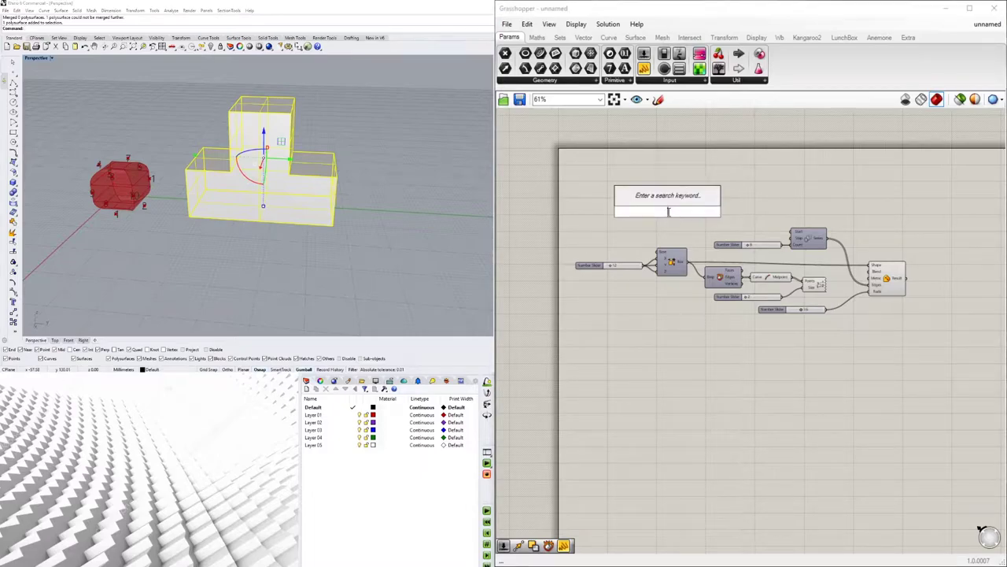
text(BREP)
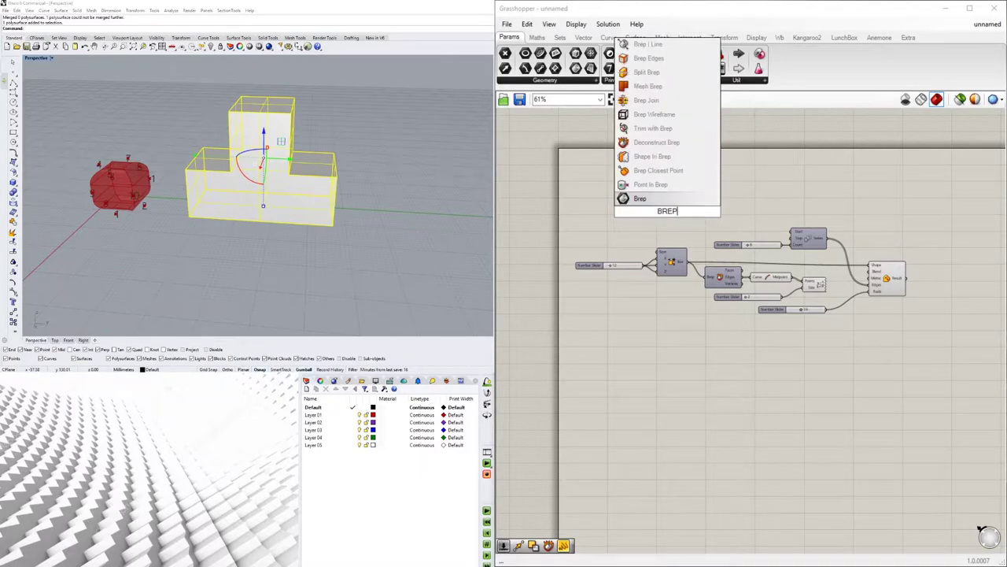
key(Return)
scroll(668, 212, up, 3)
right_click(668, 214)
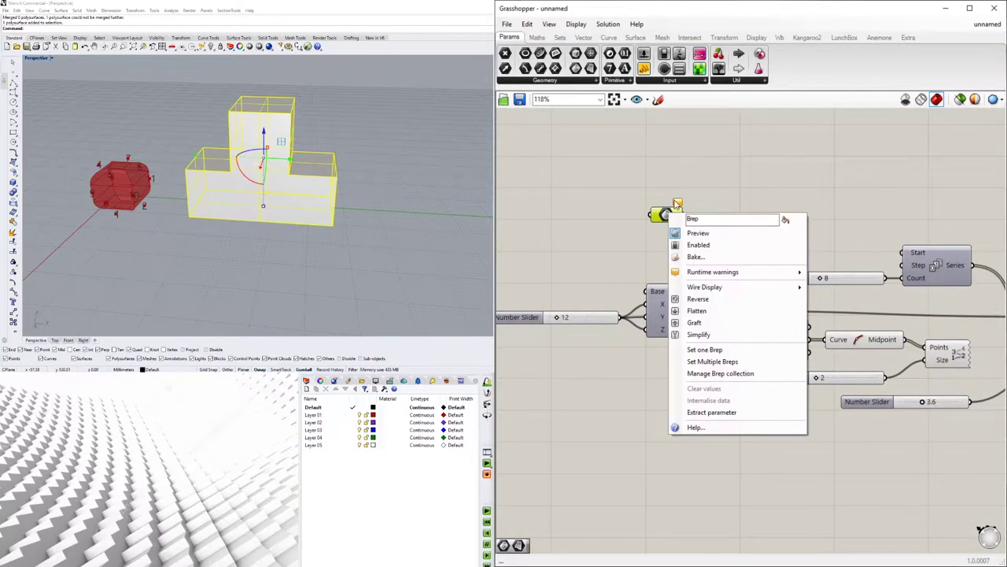
click(718, 349)
click(728, 224)
scroll(728, 224, down, 2)
click(659, 281)
- Hide the original stepped solid in Rhino, leaving only its Grasshopper preview, and view it from an angle
click(286, 183)
key(Escape)
click(280, 185)
key(ctrl+h)
right_drag(386, 201, 272, 173)
right_click(251, 167)
right_drag(265, 122, 238, 104)
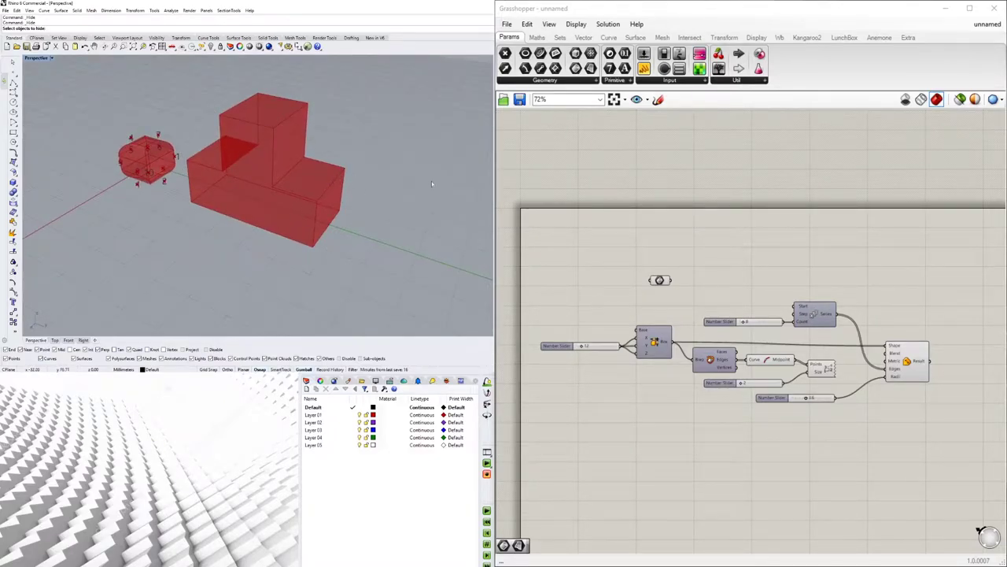
- Connect the Brep parameter to Deconstruct Brep and to Fillet Edge's Shape input, replacing the box
scroll(762, 320, up, 1)
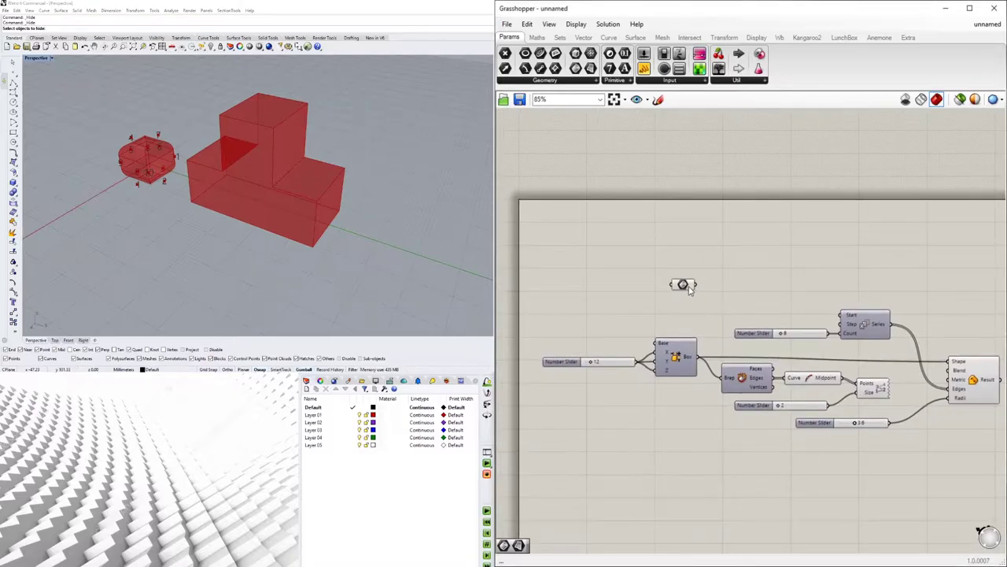
drag(709, 303, 722, 379)
drag(712, 306, 952, 363)
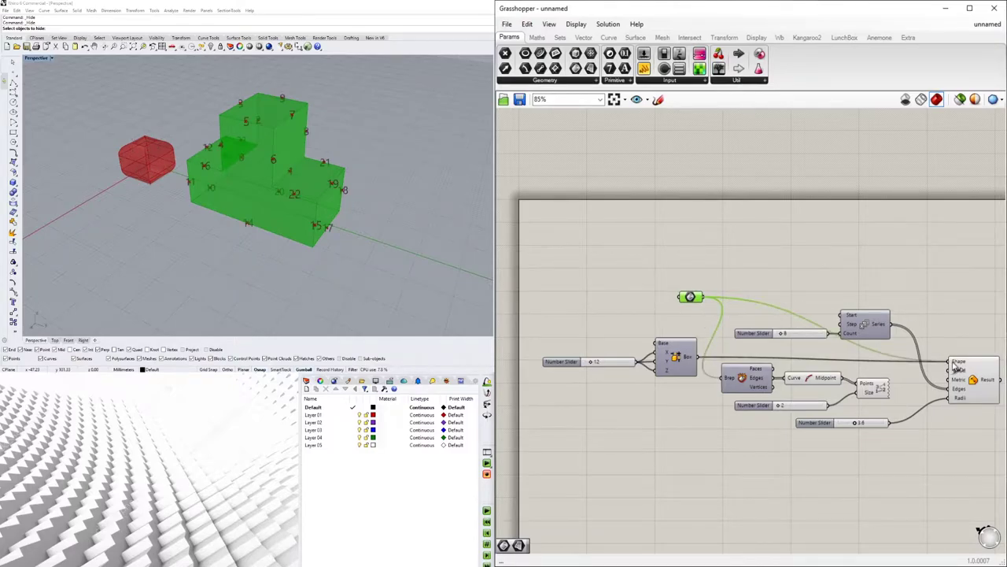
click(780, 252)
- Move the Series component and its count slider higher on the canvas, clear of the Brep wire
right_drag(877, 344, 859, 331)
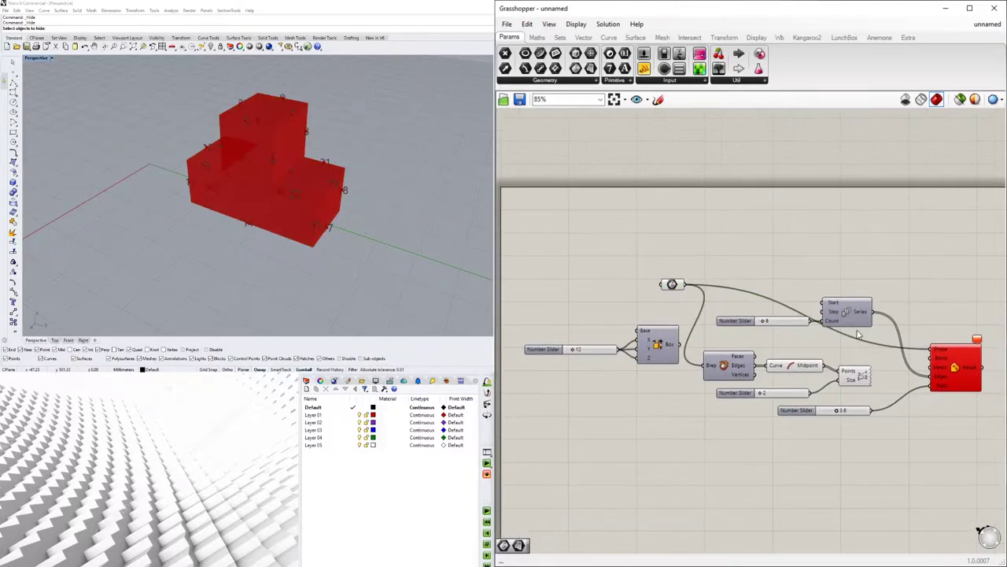
drag(832, 337, 787, 299)
drag(848, 311, 860, 258)
click(816, 224)
scroll(933, 374, up, 2)
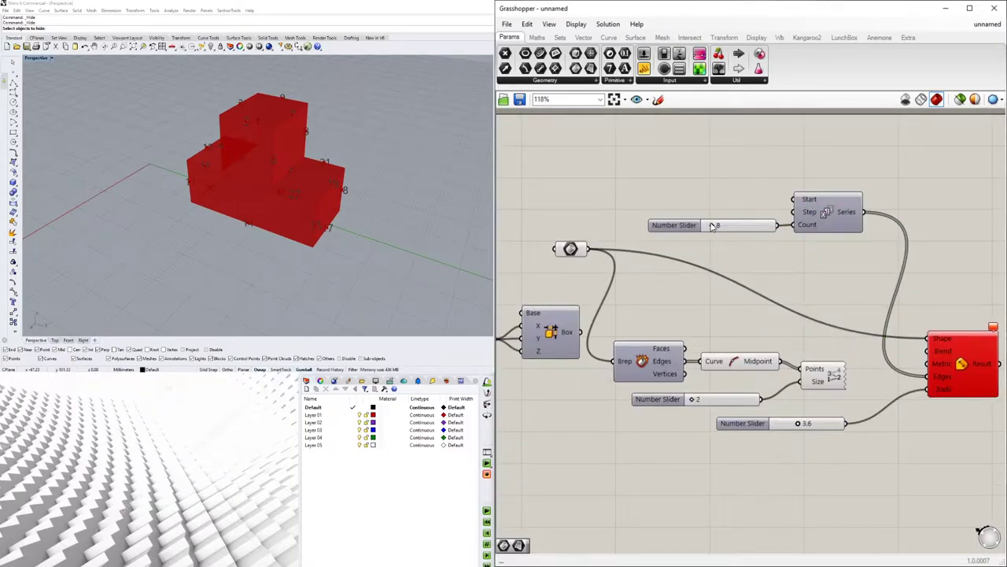
- Try a slightly lower edge count on the Series slider and highlight the curve midpoints on the solid
drag(713, 228, 708, 228)
right_drag(669, 301, 733, 286)
click(809, 352)
right_drag(271, 220, 378, 206)
scroll(656, 292, down, 2)
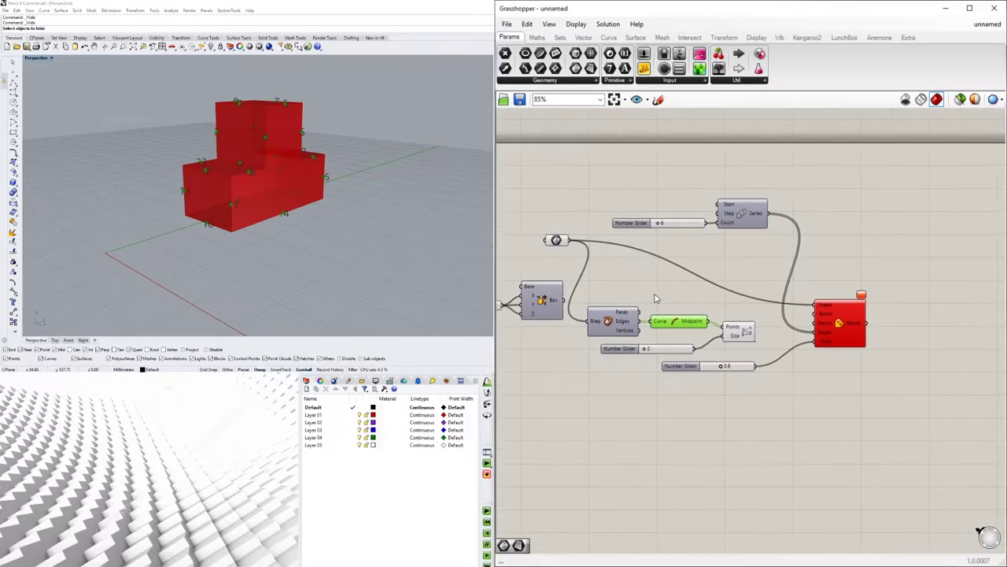
- Turn off the Brep parameter's preview and view the solid from another side
click(746, 434)
right_click(561, 244)
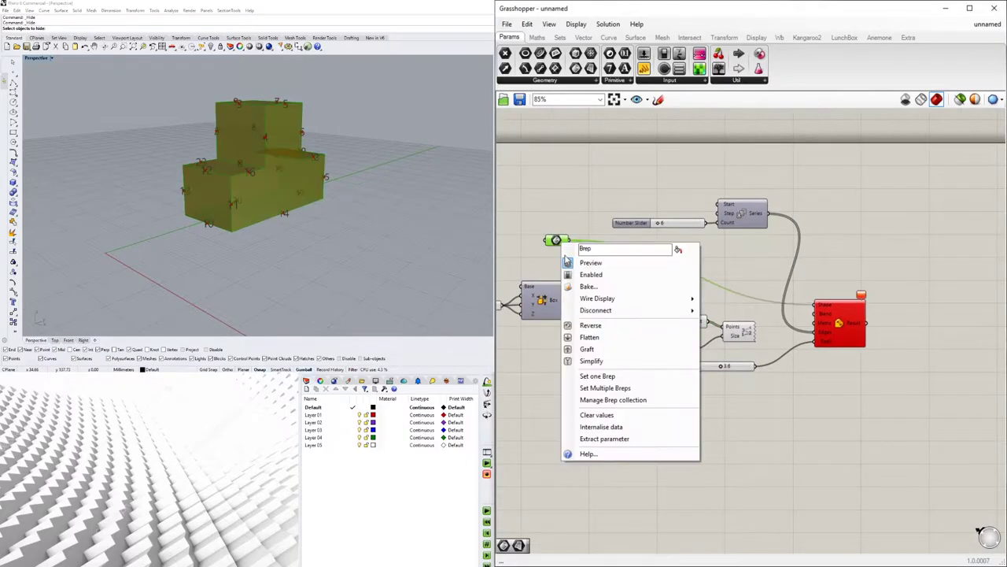
click(590, 260)
right_drag(237, 181, 331, 181)
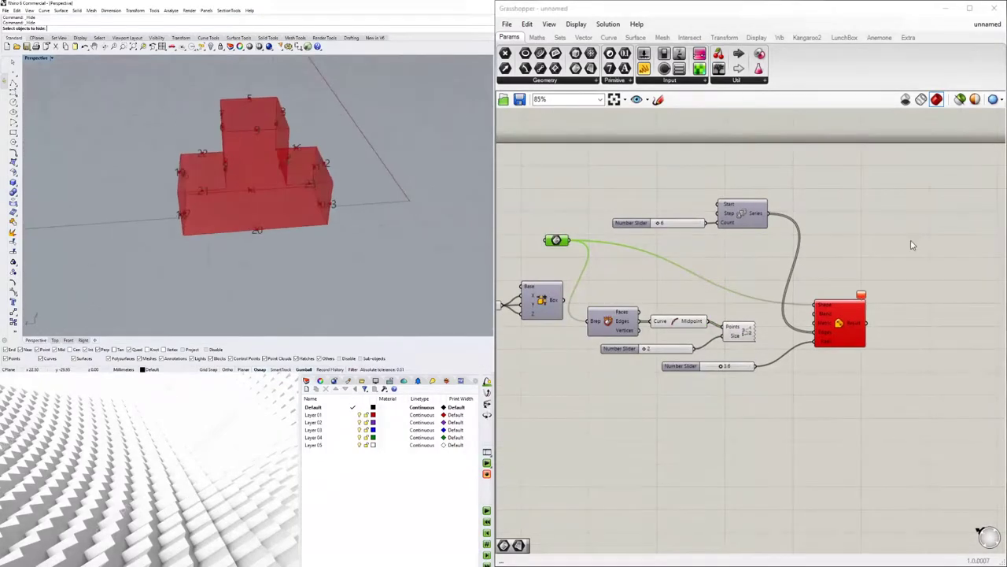
- Try an edge count of 2 on the Series slider and view the fillets on the stepped solid
scroll(657, 225, up, 4)
drag(647, 230, 646, 232)
click(436, 511)
right_drag(248, 183, 324, 149)
scroll(747, 268, down, 3)
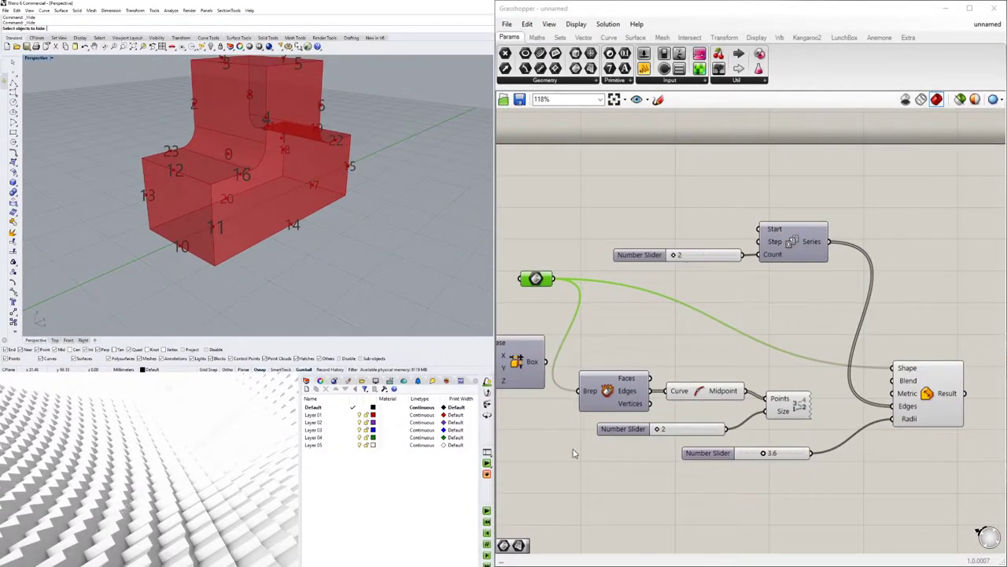
- Set the fillet radius slider feeding Radii to 0.7
scroll(823, 462, up, 5)
drag(742, 449, 693, 449)
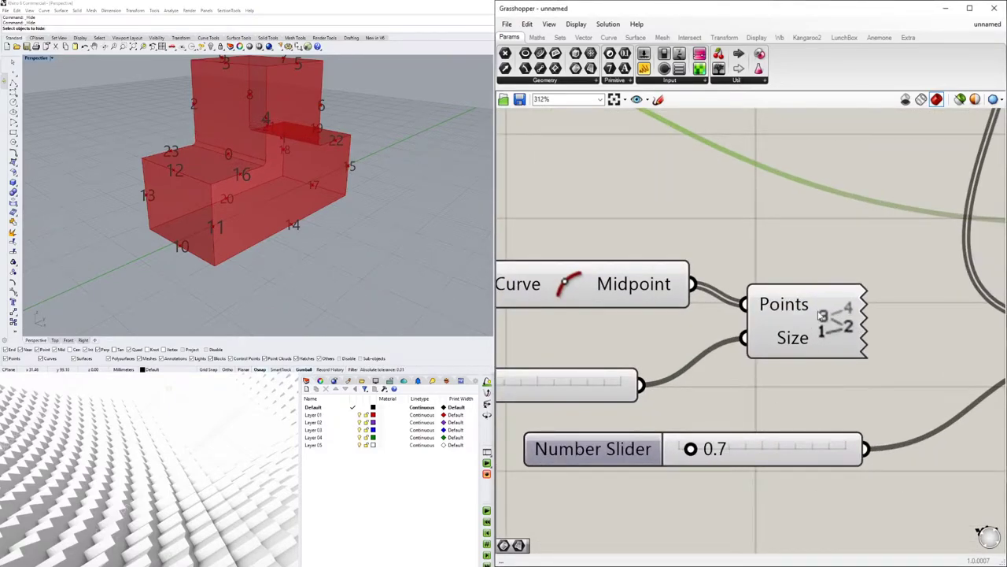
scroll(819, 332, down, 4)
scroll(731, 282, up, 1)
scroll(783, 220, up, 3)
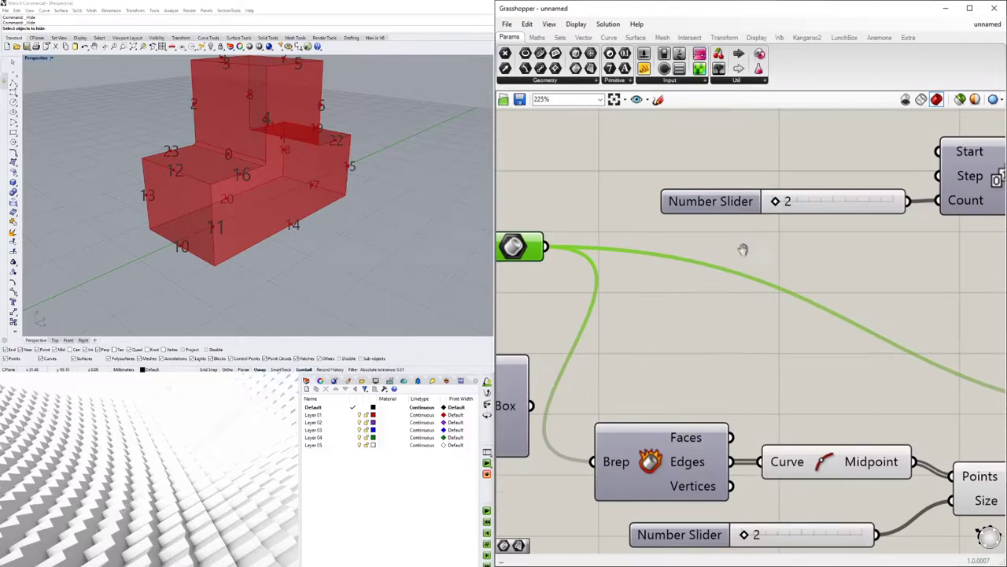
- Set the edge count slider feeding Series to 24 and the Point List size slider to 3
right_drag(767, 246, 659, 291)
drag(675, 246, 666, 246)
scroll(848, 318, down, 4)
scroll(862, 321, up, 2)
right_drag(862, 321, 708, 304)
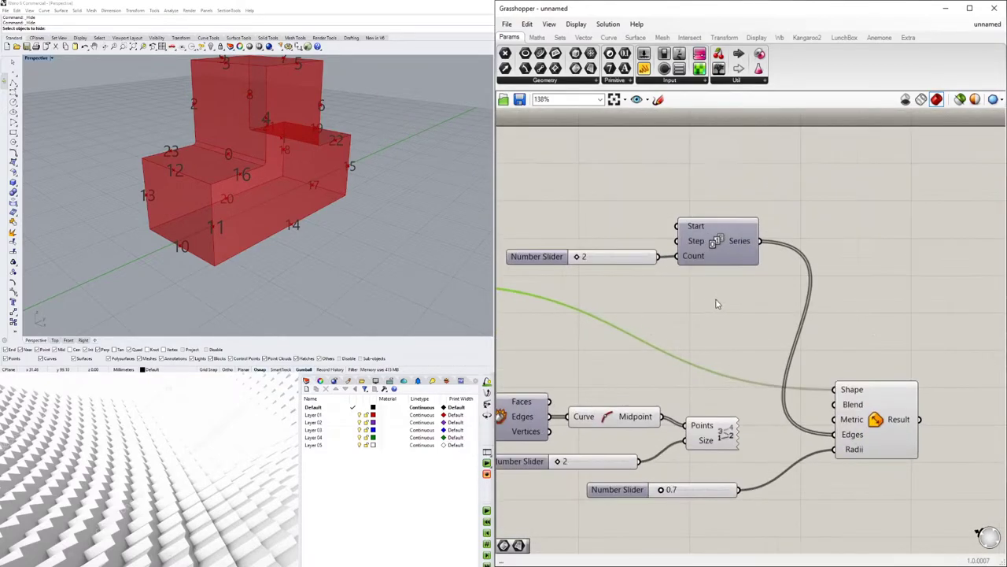
right_click(843, 433)
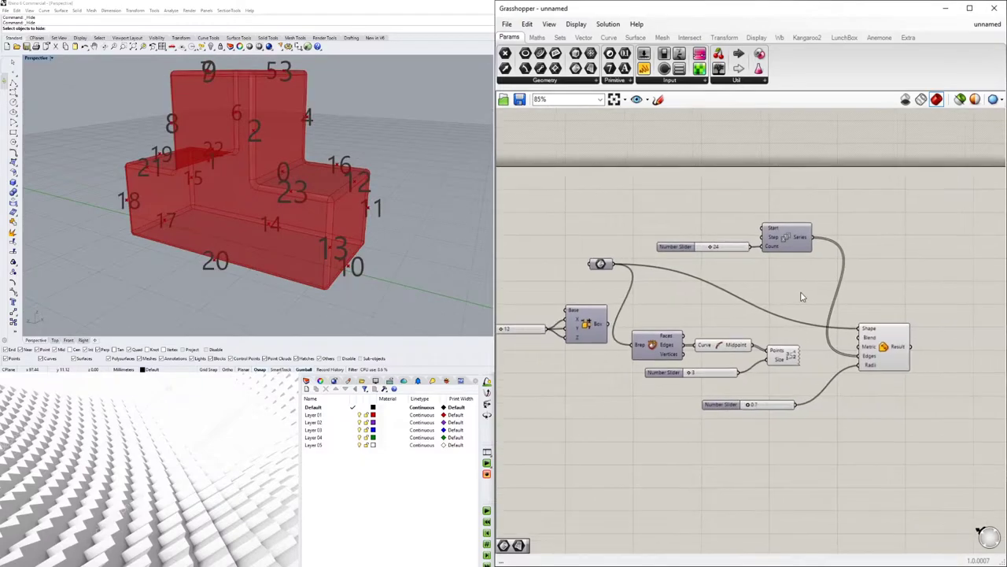
- Examine the fillets and numbered edges of the stepped solid from several sides
click(308, 166)
right_drag(311, 179, 380, 213)
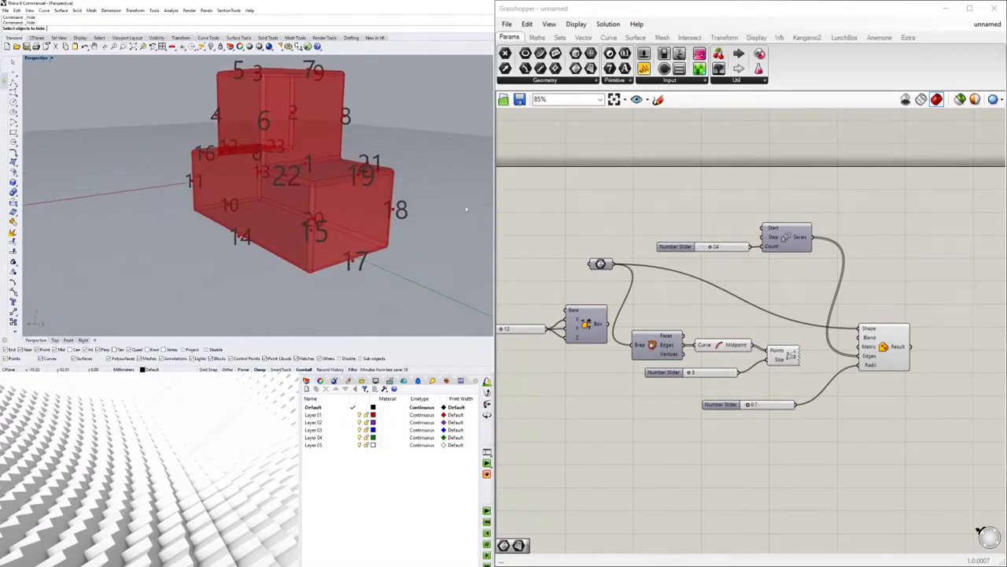
scroll(742, 248, up, 3)
scroll(245, 160, down, 4)
mouse_move(246, 161)
right_down()
mouse_move(274, 176)
mouse_move(196, 176)
mouse_move(228, 190)
mouse_move(253, 178)
right_up()
scroll(869, 248, down, 2)
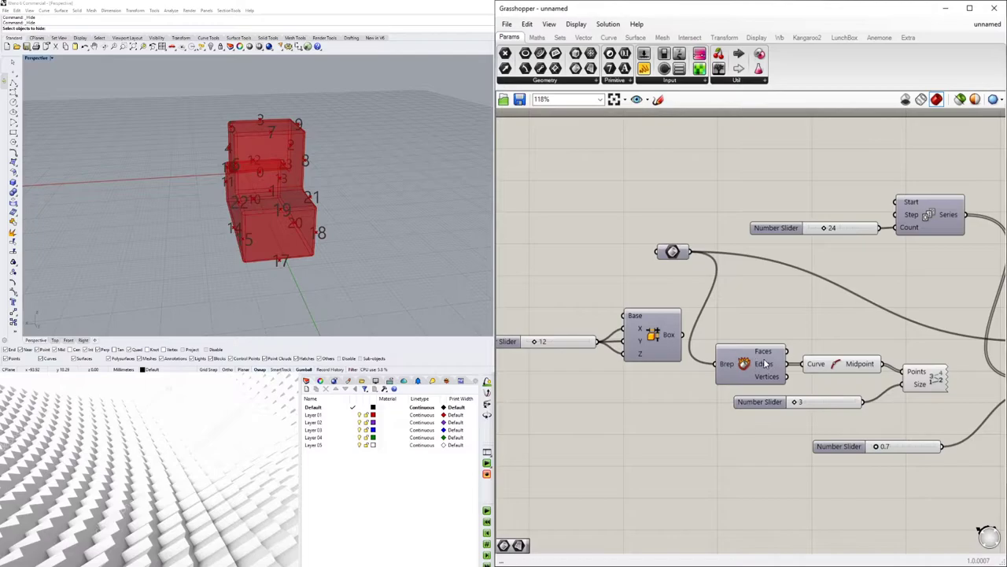
right_drag(205, 210, 314, 186)
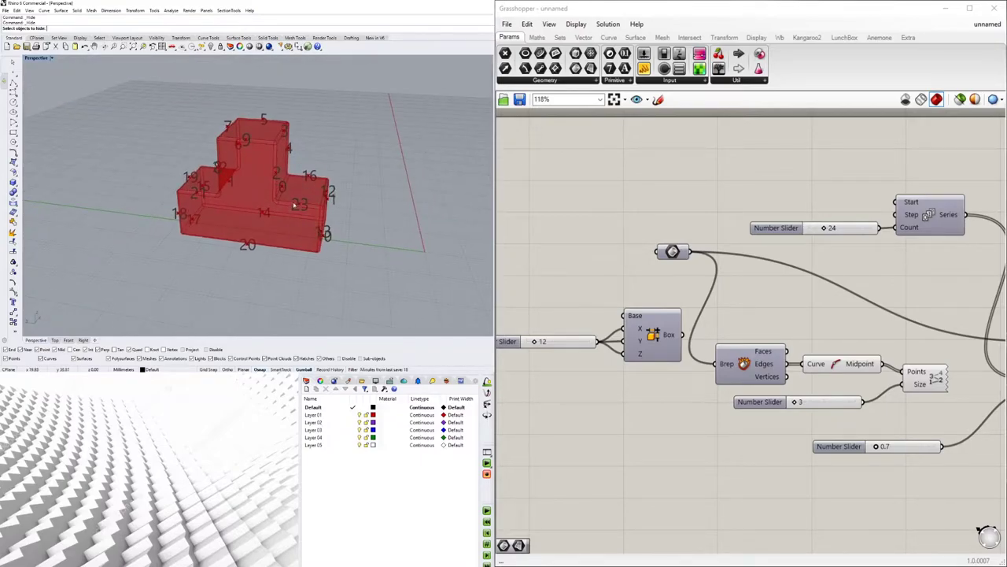
right_drag(304, 210, 260, 196)
right_drag(277, 203, 277, 210)
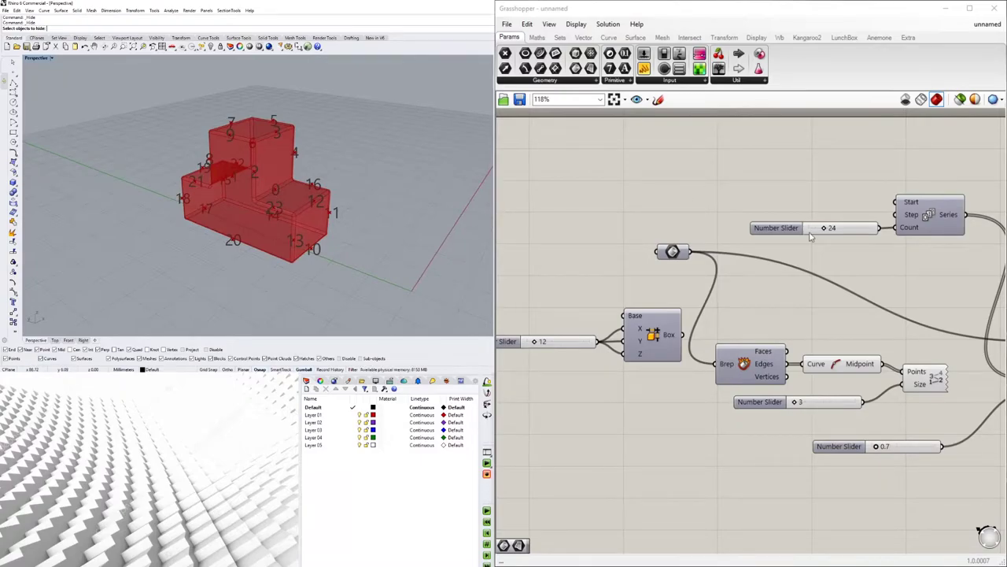
- Highlight the Fillet Edge component and try an edge count of 26 on the Series slider
right_drag(898, 324, 751, 272)
scroll(751, 272, down, 1)
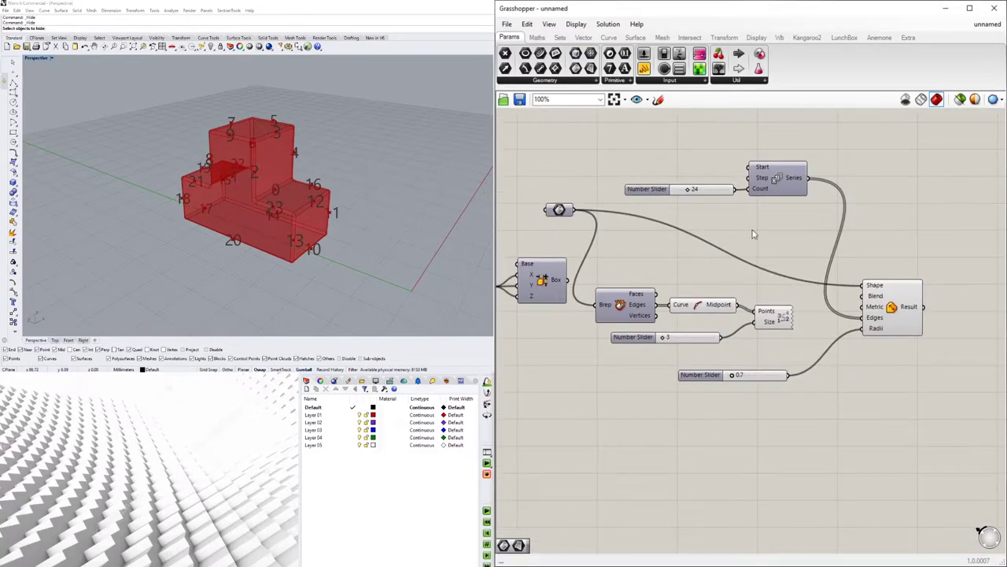
right_drag(770, 228, 818, 247)
mouse_move(849, 203)
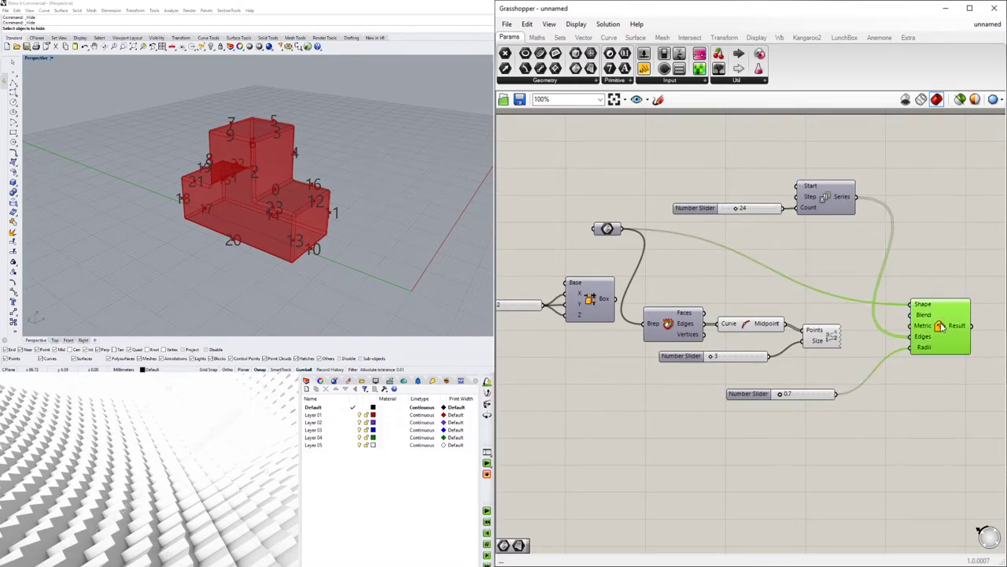
click(941, 327)
scroll(735, 208, up, 5)
drag(734, 210, 738, 209)
scroll(738, 209, down, 5)
click(959, 439)
click(922, 347)
click(908, 416)
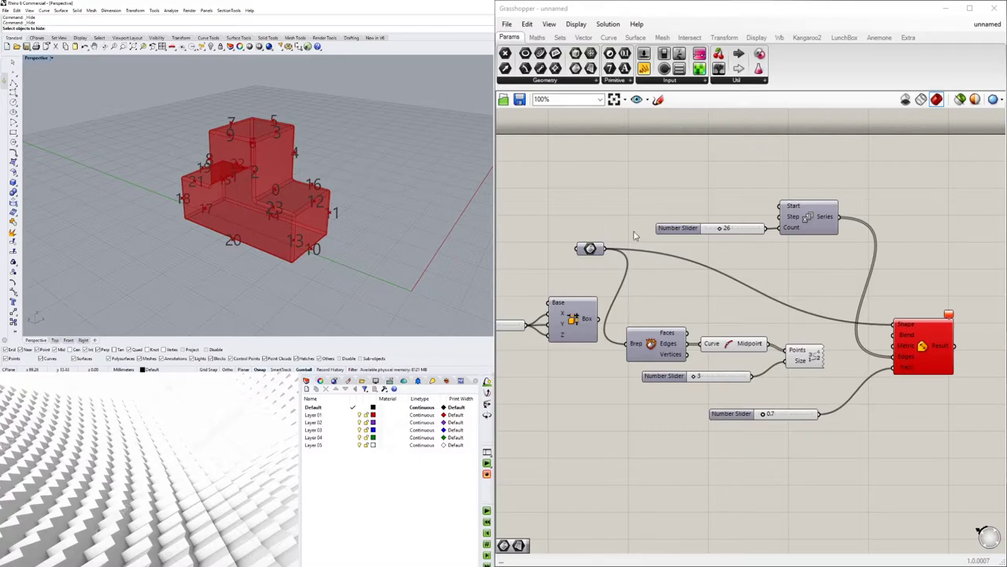
- Set the edge count slider feeding Series back to 24 and follow it with a trial value of 23
double_click(729, 229)
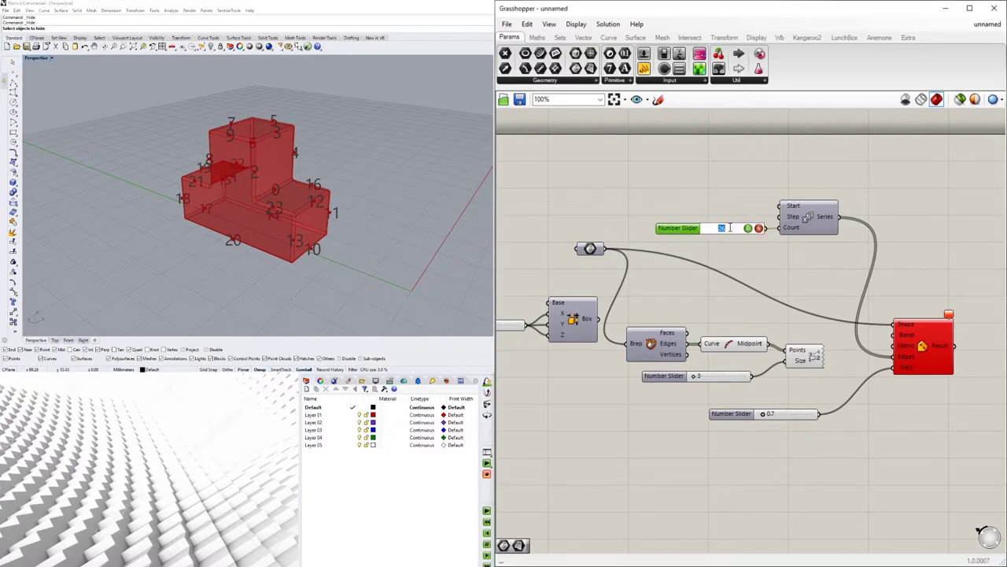
text(24)
key(Return)
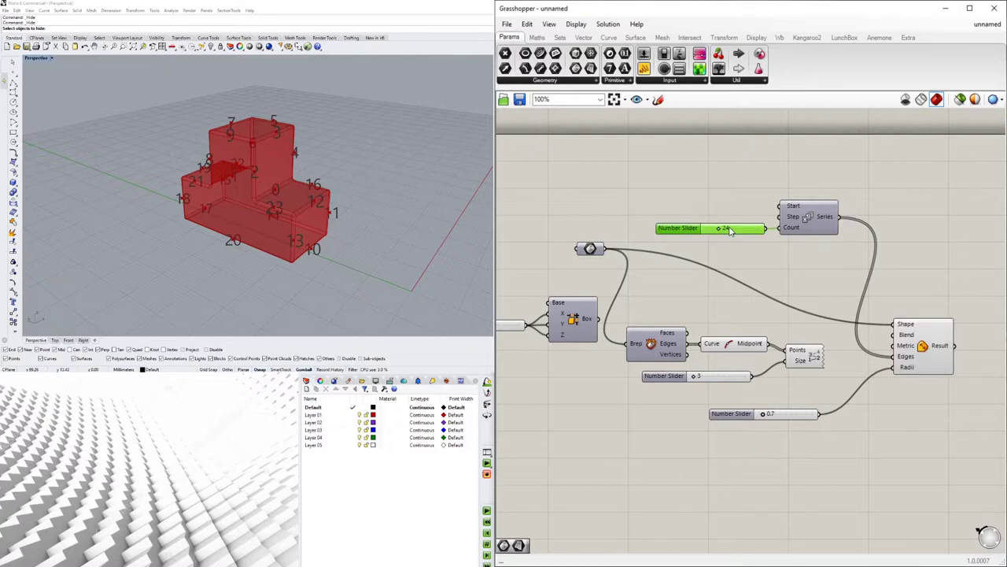
double_click(729, 229)
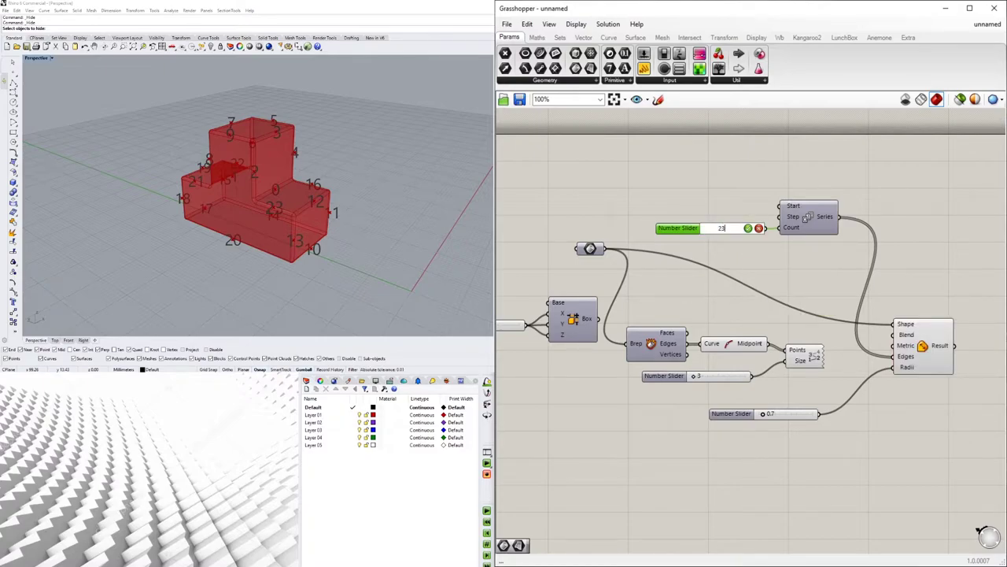
key(Return)
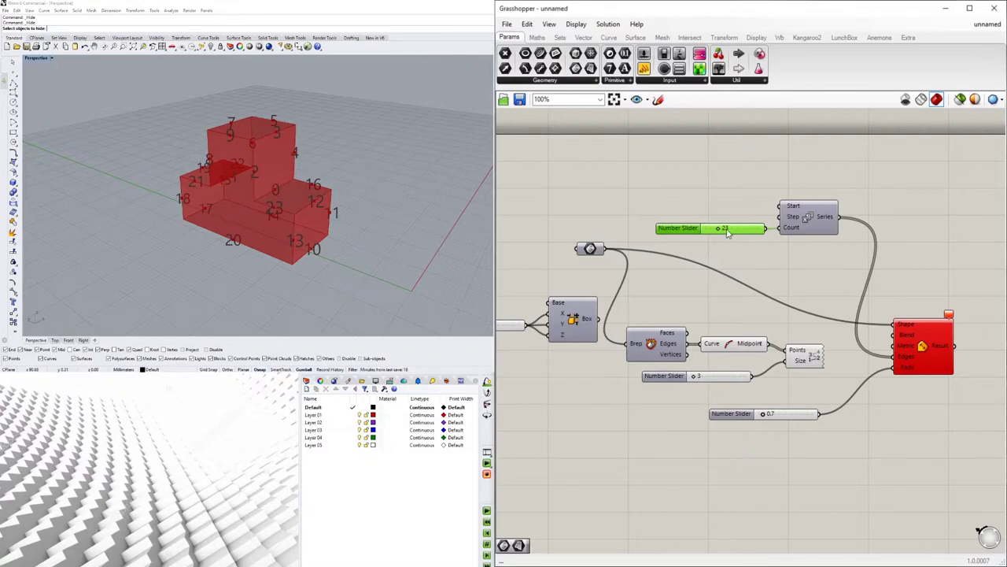
- Set the edge count slider feeding Series to 24 and check the stepped solid from another side
double_click(727, 230)
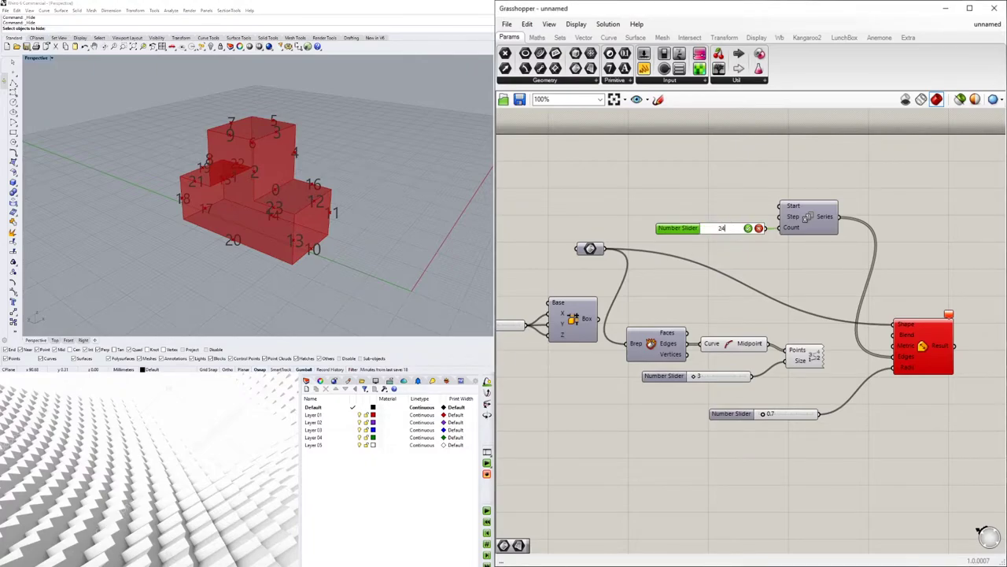
key(Return)
click(304, 512)
right_drag(245, 228, 464, 217)
click(867, 191)
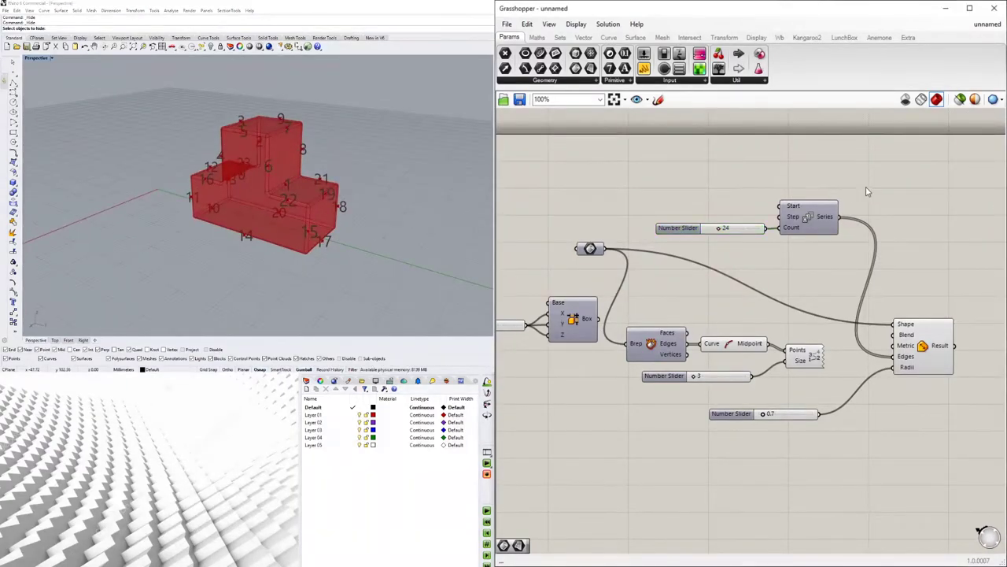
- Raise the slider feeding the Fillet Edge radii to 5.7 and check the rounded stepped solid
scroll(811, 230, up, 1)
drag(938, 374, 967, 341)
click(882, 327)
click(71, 149)
scroll(265, 189, up, 3)
right_drag(266, 189, 409, 159)
scroll(758, 450, up, 4)
drag(746, 436, 815, 440)
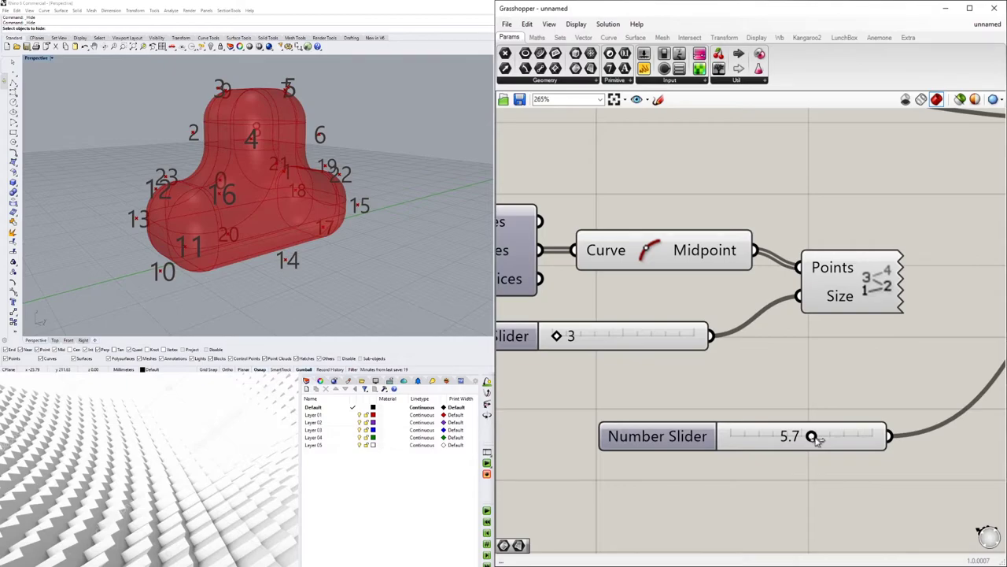
right_drag(271, 197, 321, 214)
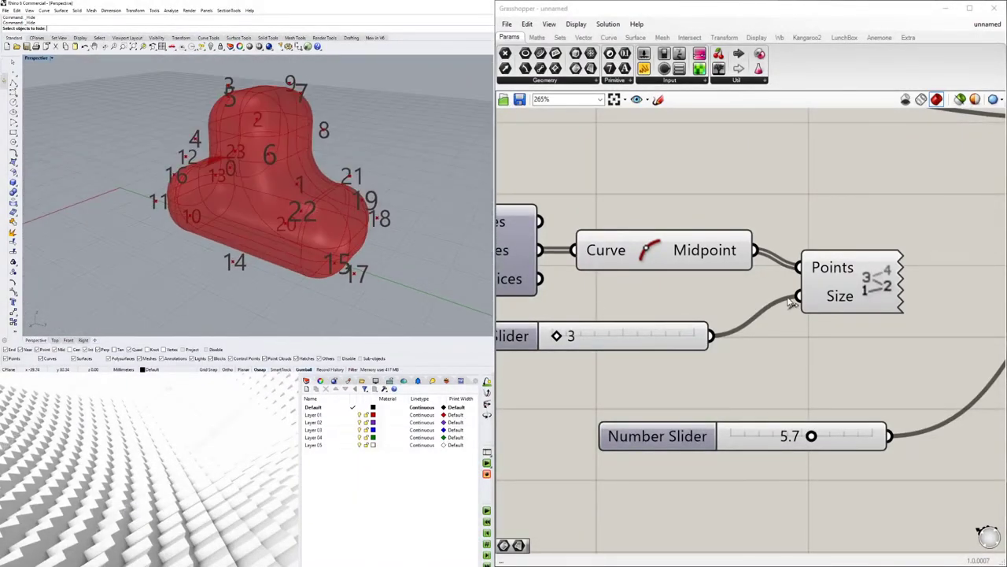
- Turn off the preview of the edge midpoint component and the Point List numbering
scroll(791, 303, down, 3)
drag(769, 410, 644, 337)
middle_click(677, 315)
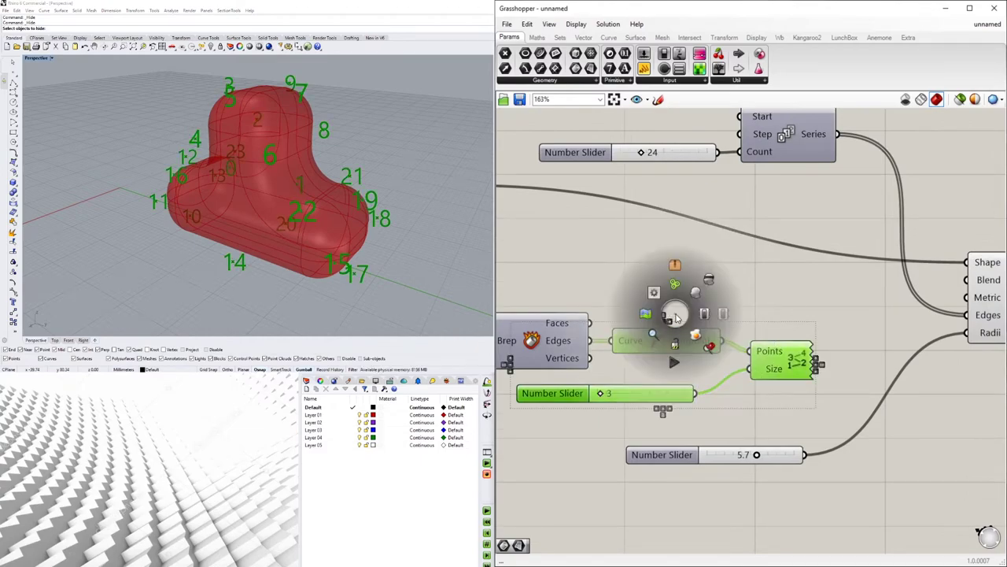
click(707, 280)
right_drag(384, 210, 431, 181)
scroll(683, 282, down, 7)
scroll(743, 287, up, 5)
click(842, 380)
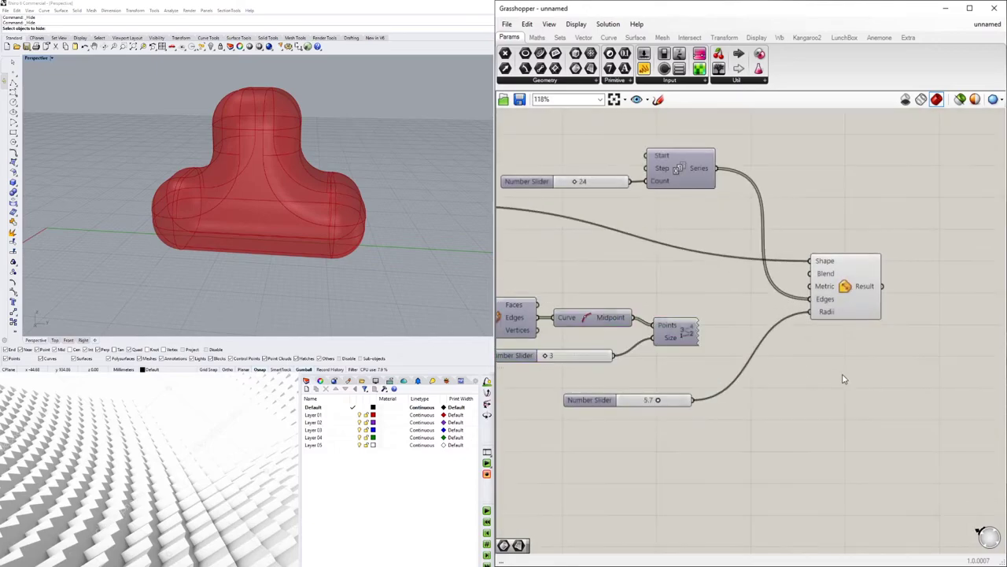
- Switch the Blend input of the Fillet Edge component to Chamfer
scroll(826, 278, up, 4)
right_click(838, 270)
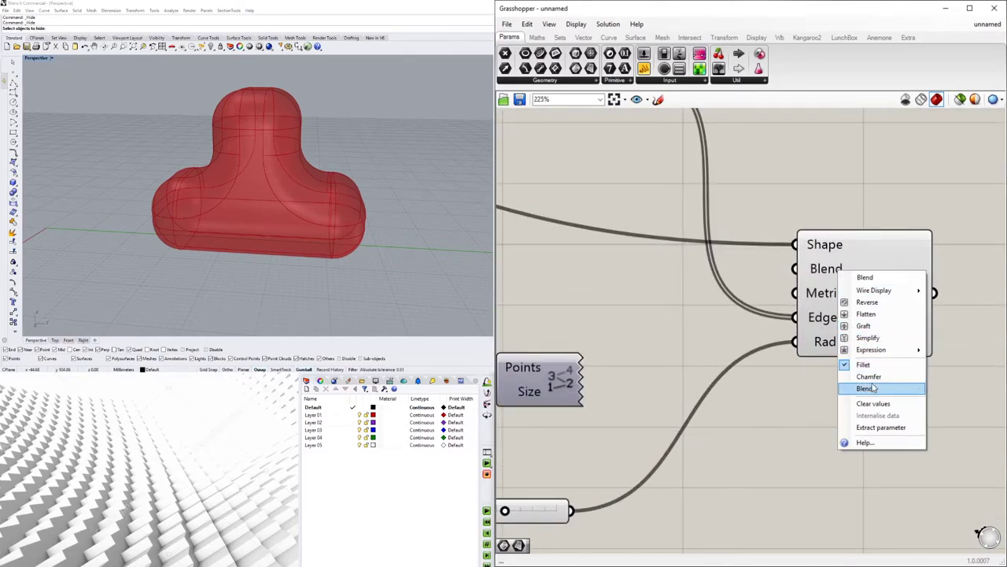
click(810, 377)
right_drag(339, 144, 243, 191)
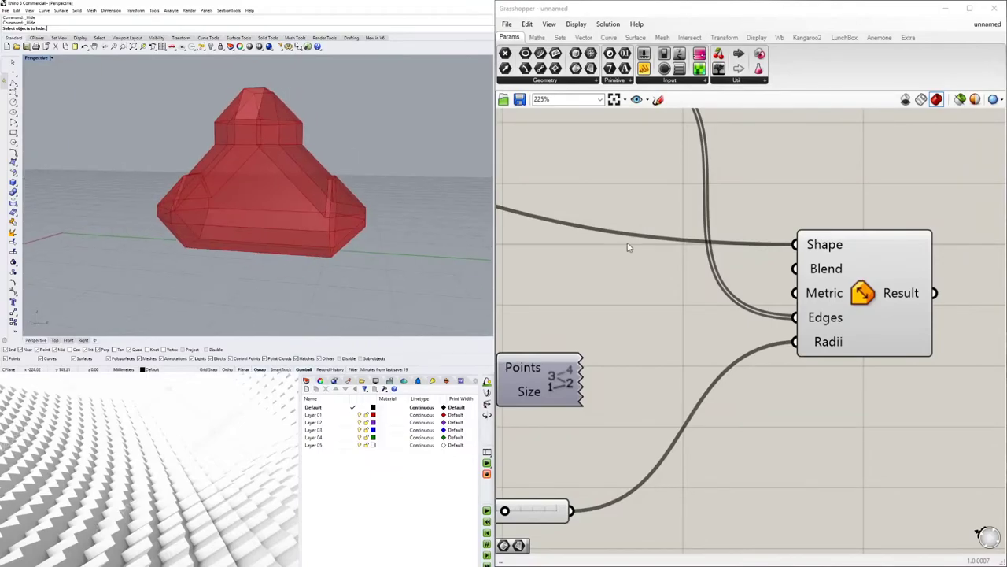
scroll(836, 250, down, 4)
- Set the Blend input of the Fillet Edge component back to Fillet
scroll(824, 250, up, 3)
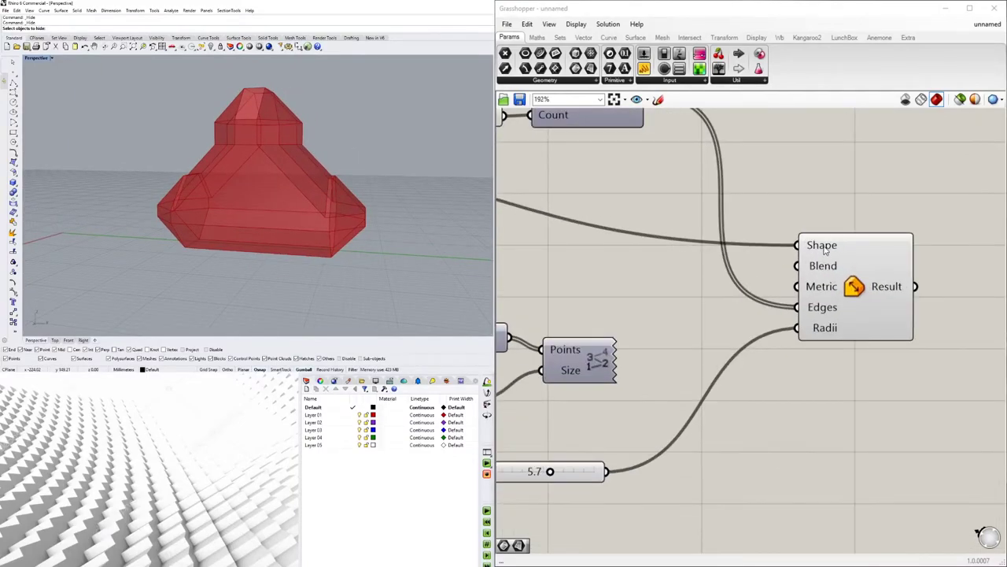
right_click(819, 244)
click(821, 208)
right_click(816, 270)
click(841, 363)
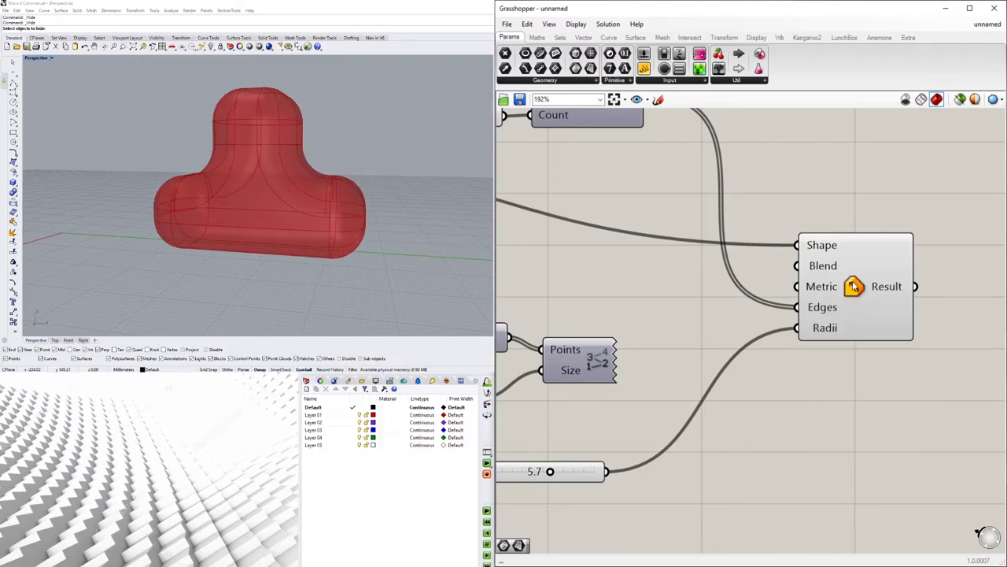